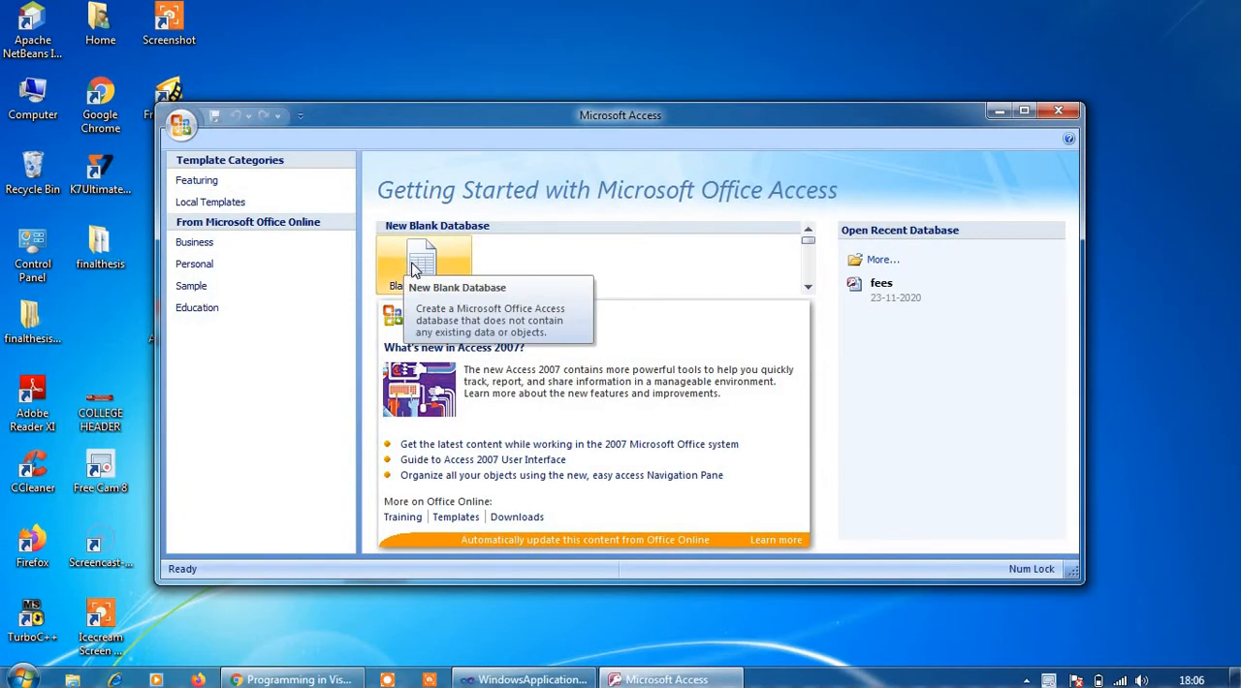
# Create a new blank database with the file name student
pyautogui.click(412, 267)
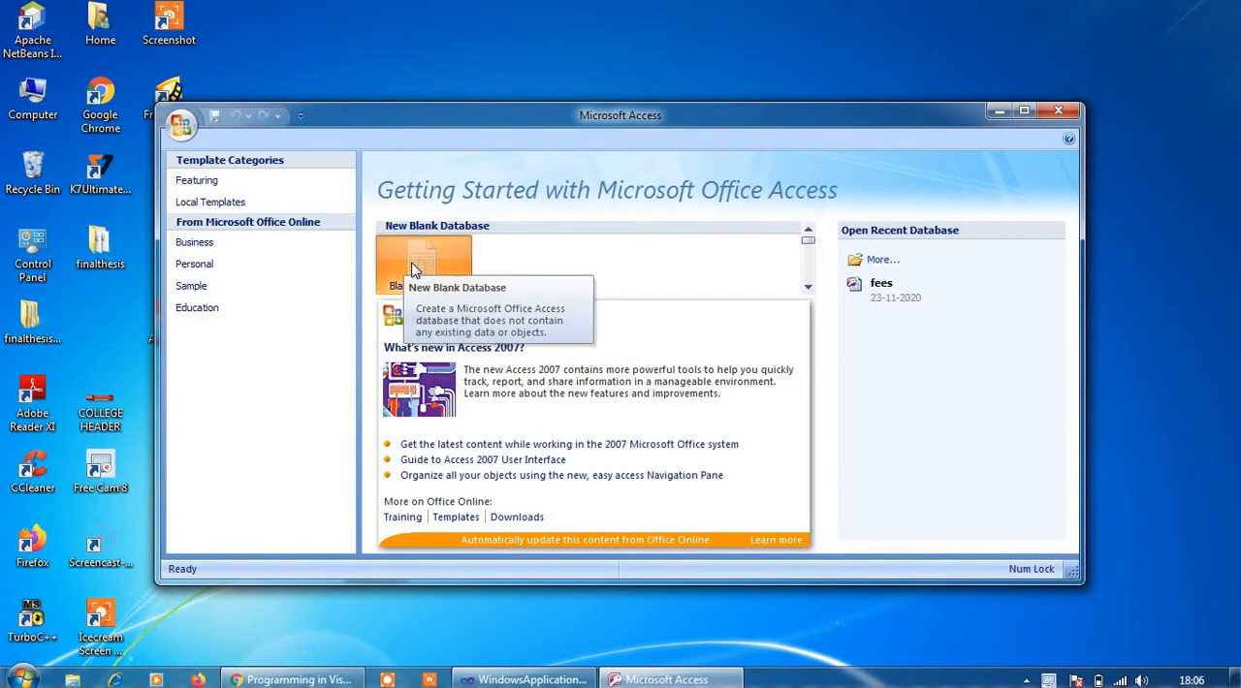
pyautogui.click(1024, 111)
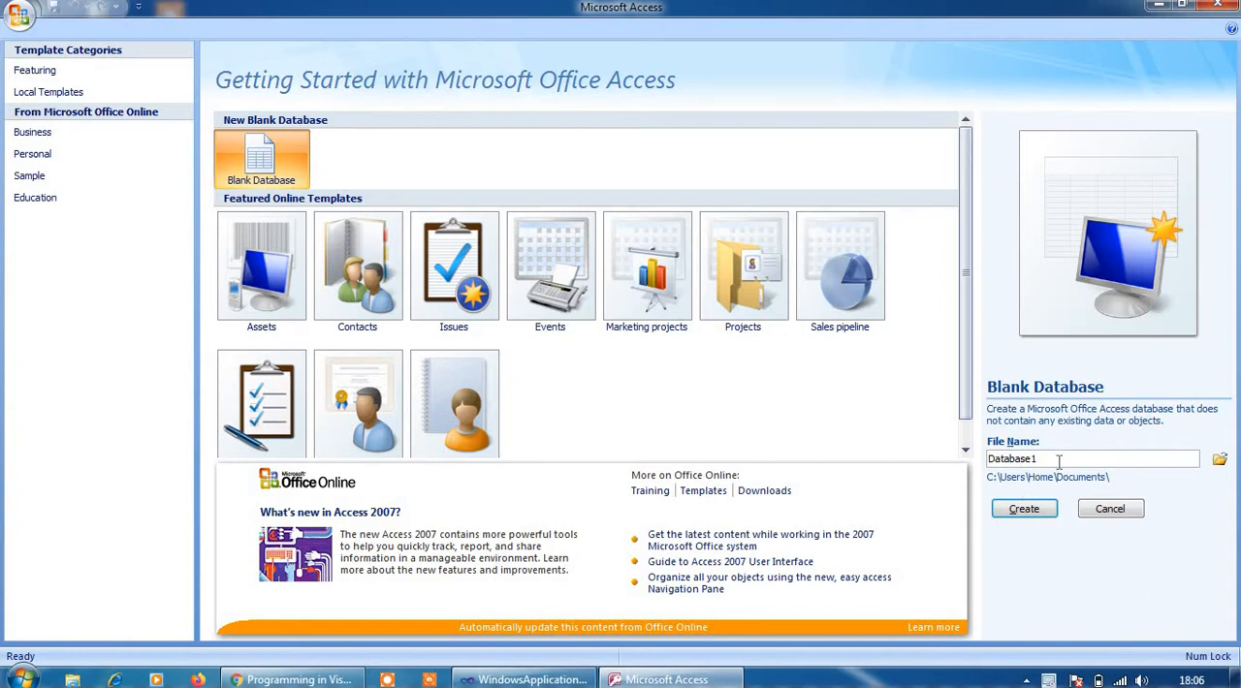
pyautogui.doubleClick(991, 461)
pyautogui.write('student')
pyautogui.click(1025, 511)
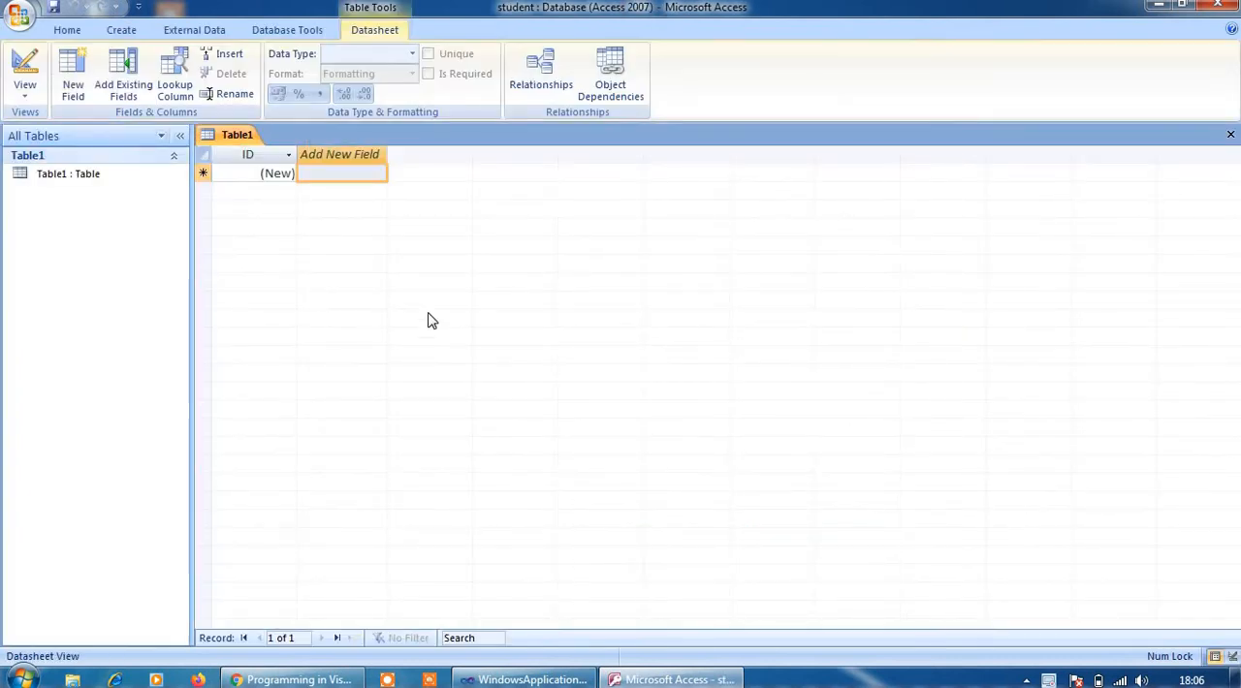
# Add a field named REGNO to the new table, in the column after ID
pyautogui.click(288, 158)
pyautogui.click(279, 174)
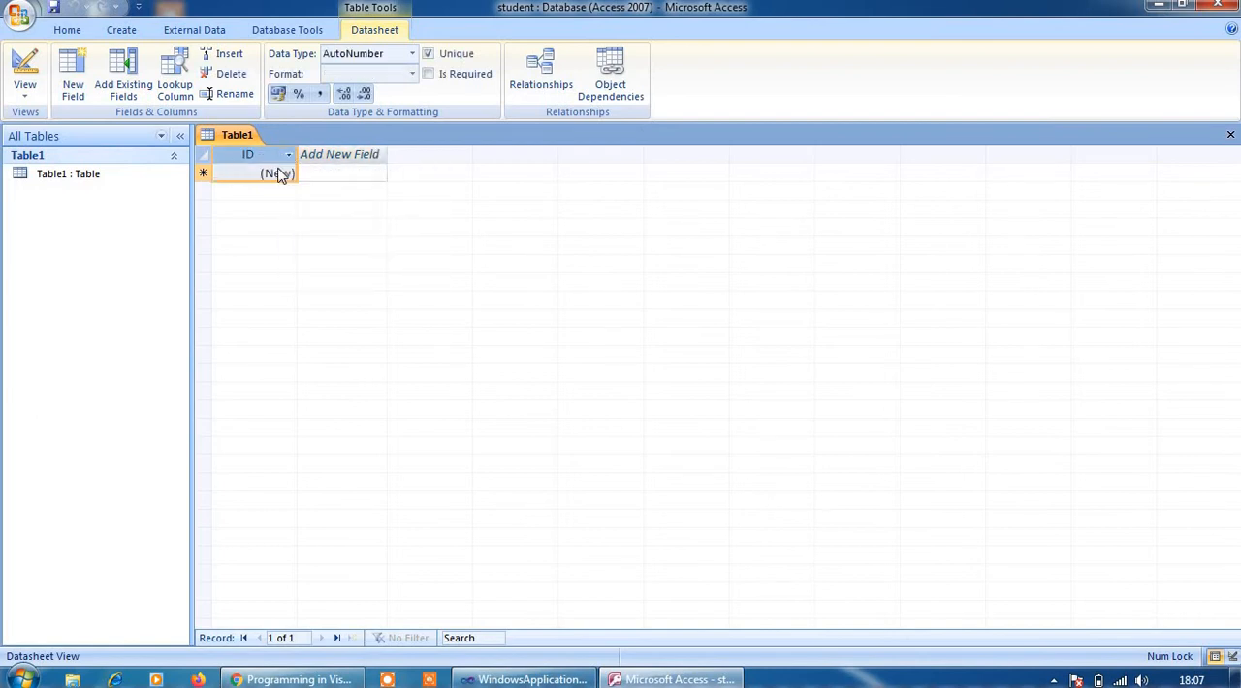
pyautogui.click(329, 172)
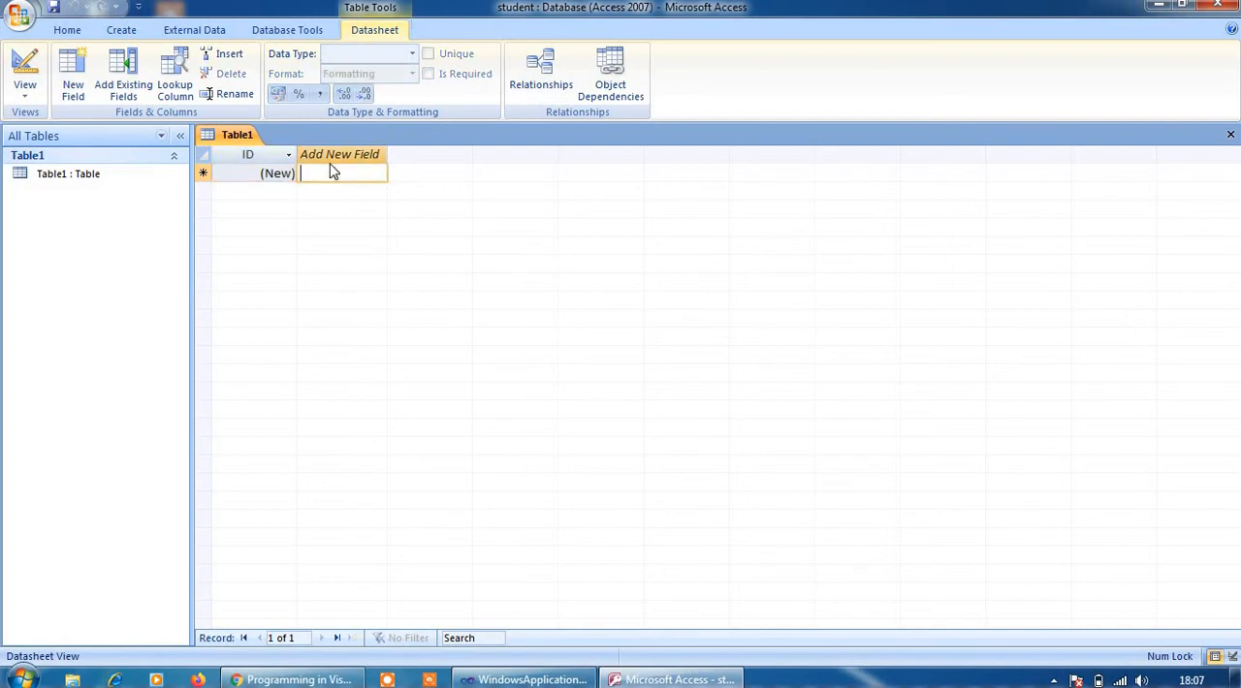
pyautogui.click(329, 156)
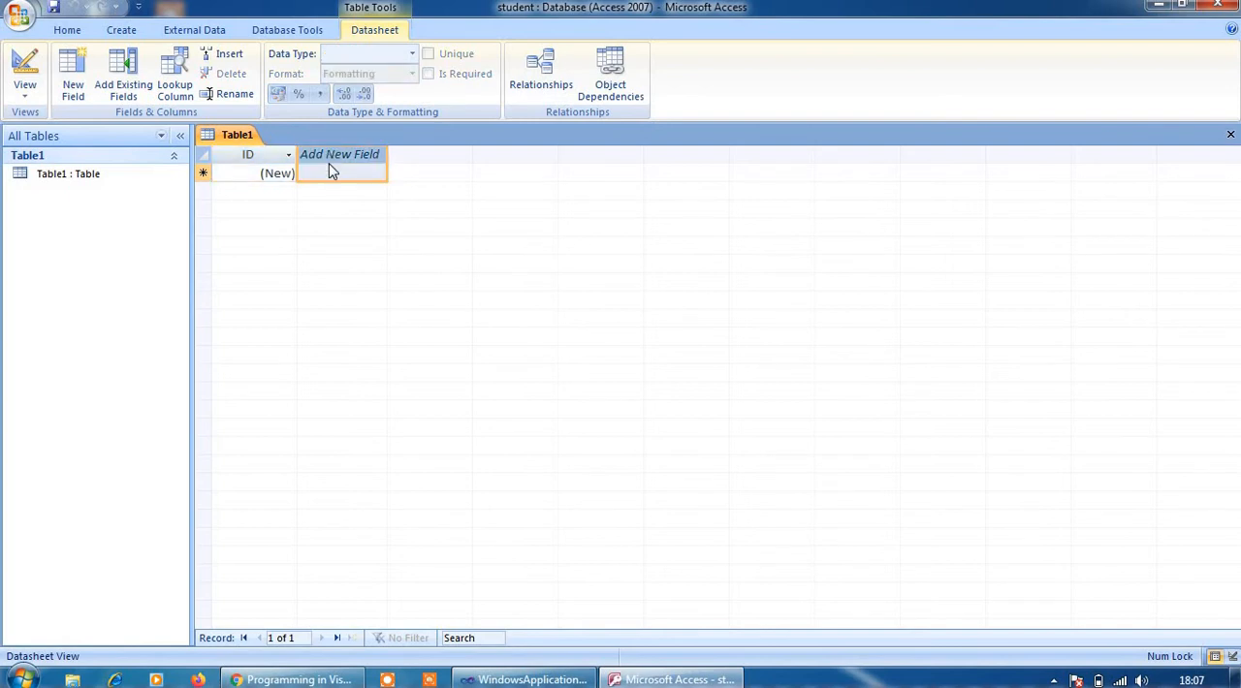
pyautogui.rightClick(330, 162)
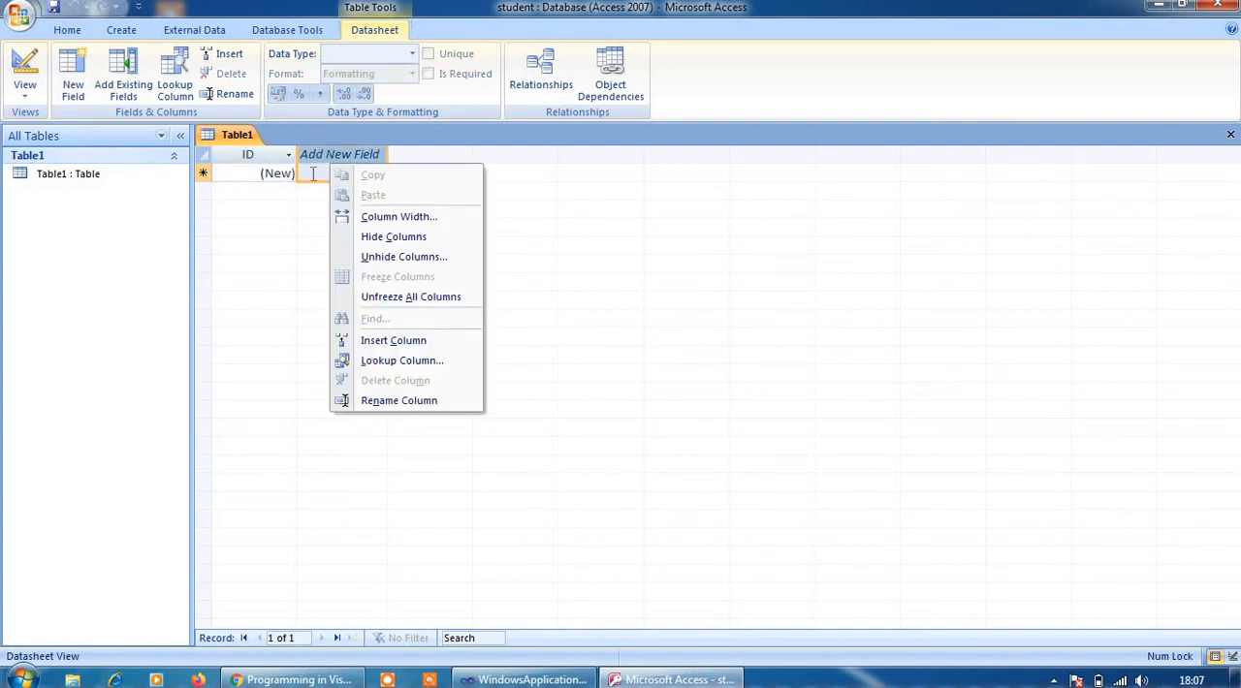
pyautogui.click(318, 161)
pyautogui.doubleClick(318, 158)
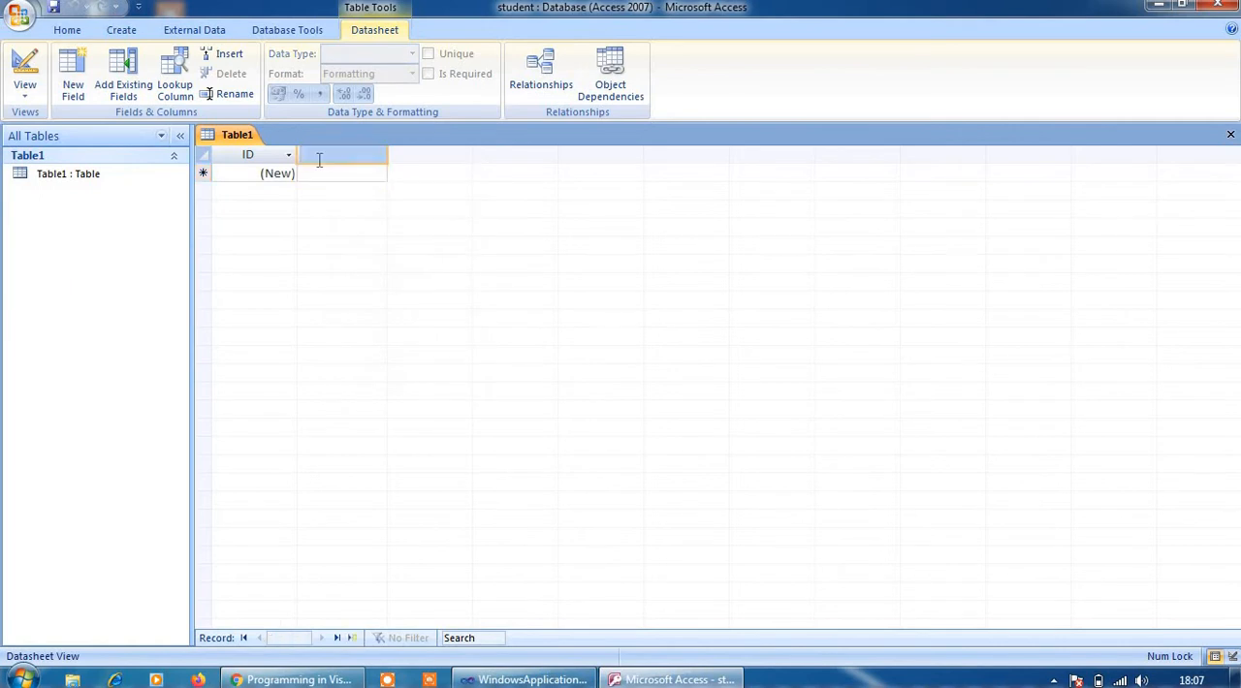
pyautogui.write('s')
pyautogui.press('BackSpace')
pyautogui.press('capslock')
pyautogui.write('REGNO')
pyautogui.press('Return')
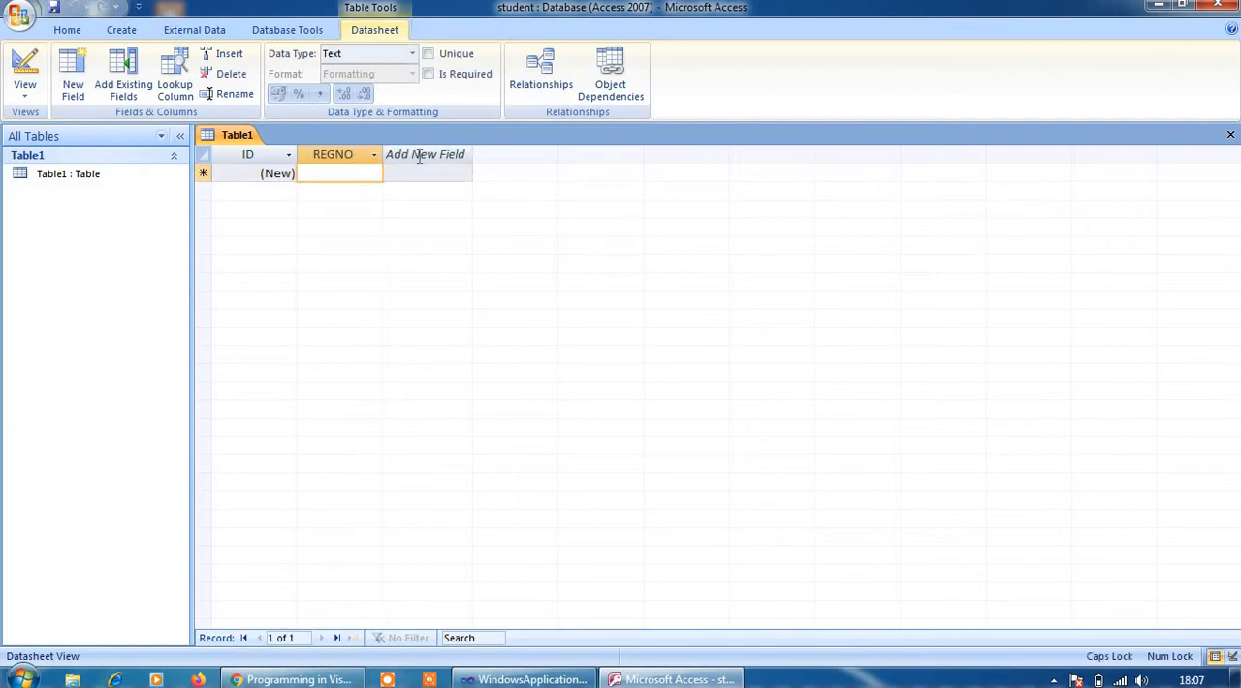
# Add a field named STUDENT NAME after REGNO
pyautogui.doubleClick(419, 155)
pyautogui.write('NA')
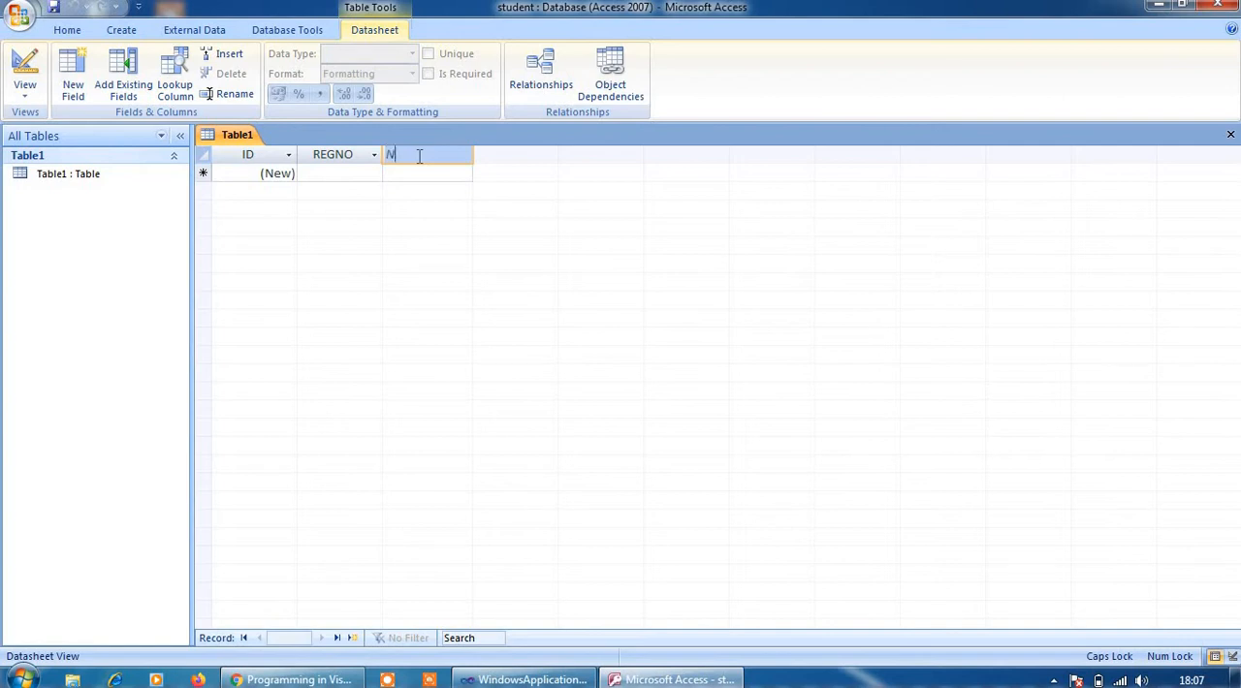
pyautogui.press('BackSpace')
pyautogui.press('BackSpace')
pyautogui.write('STUDENT NAME')
pyautogui.press('Return')
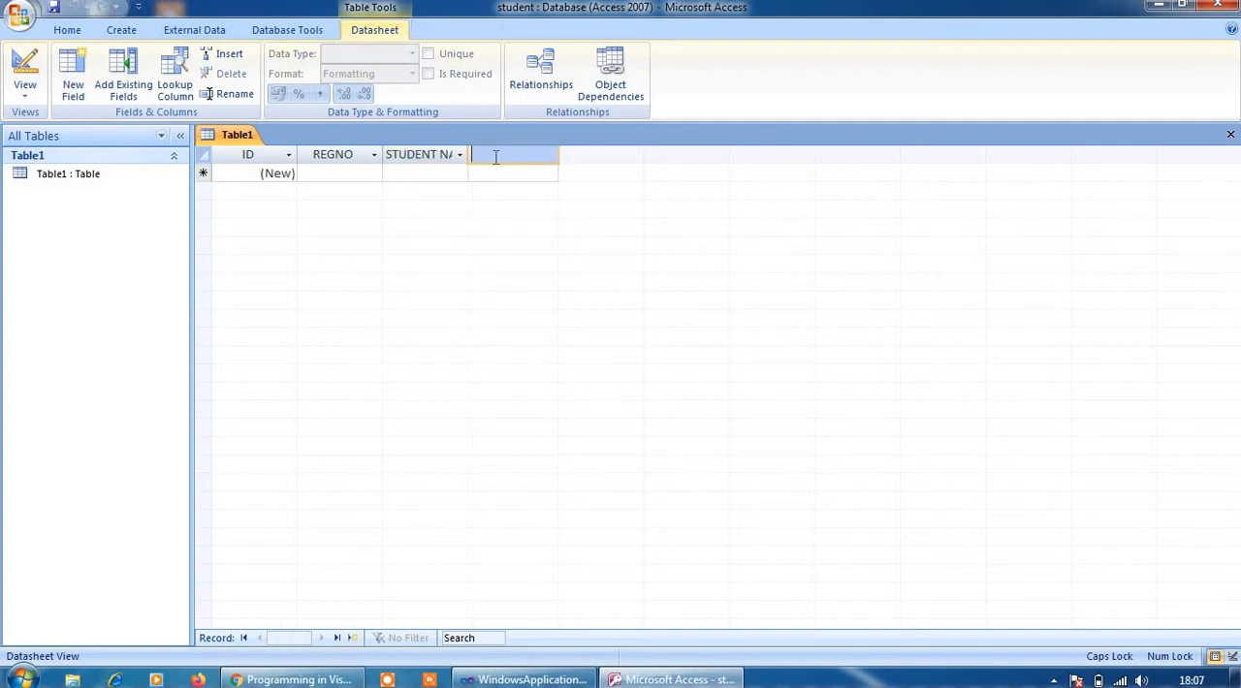
# Add two more fields named CLASS and SECTION after STUDENT NAME
pyautogui.write('CLASS')
pyautogui.click(525, 148)
pyautogui.doubleClick(580, 156)
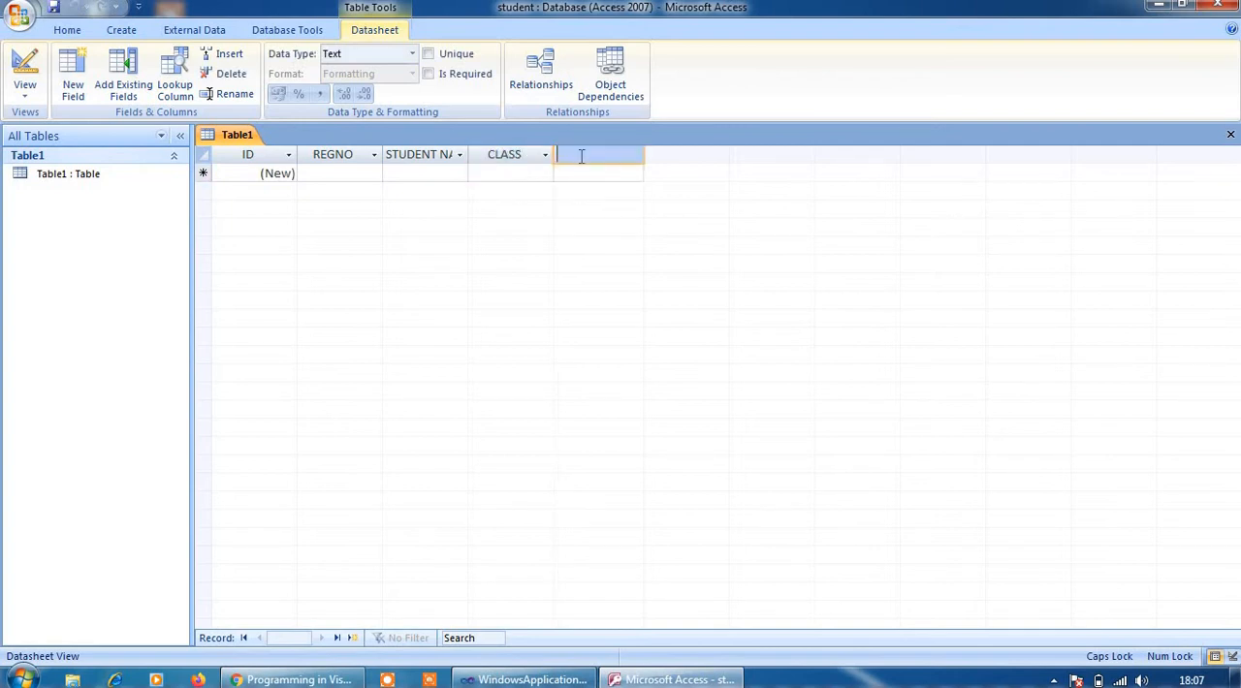
pyautogui.write('SECTIO')
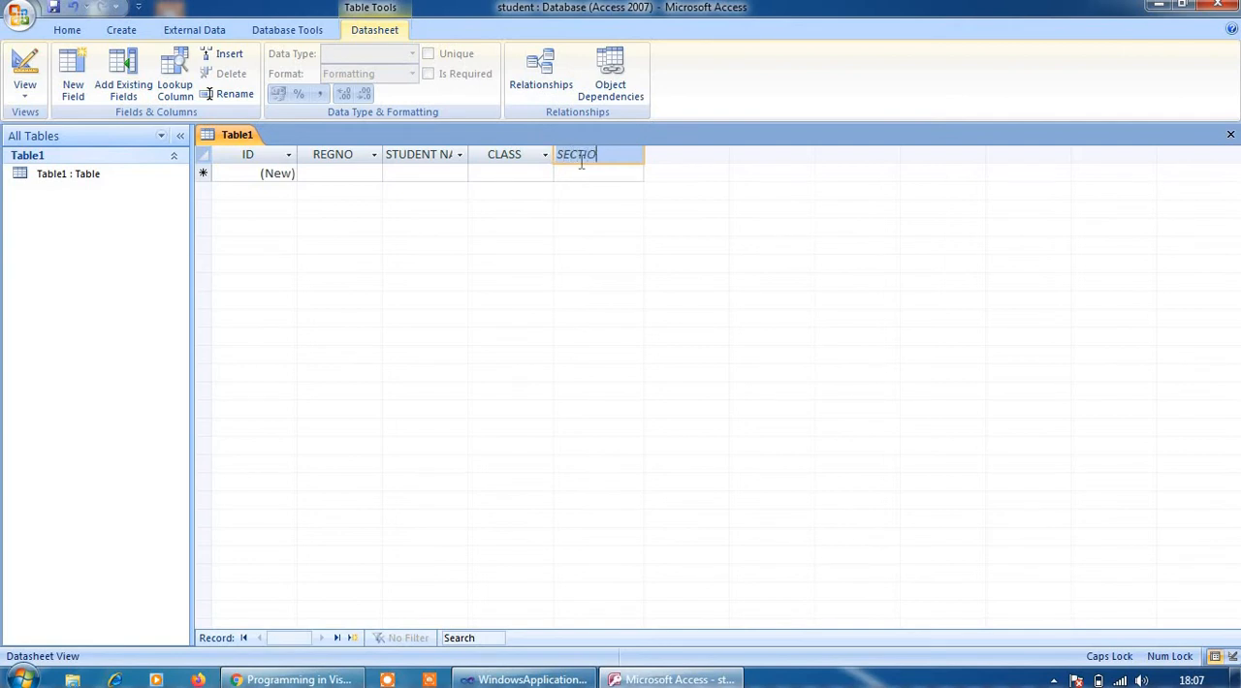
pyautogui.write('N')
pyautogui.click(593, 161)
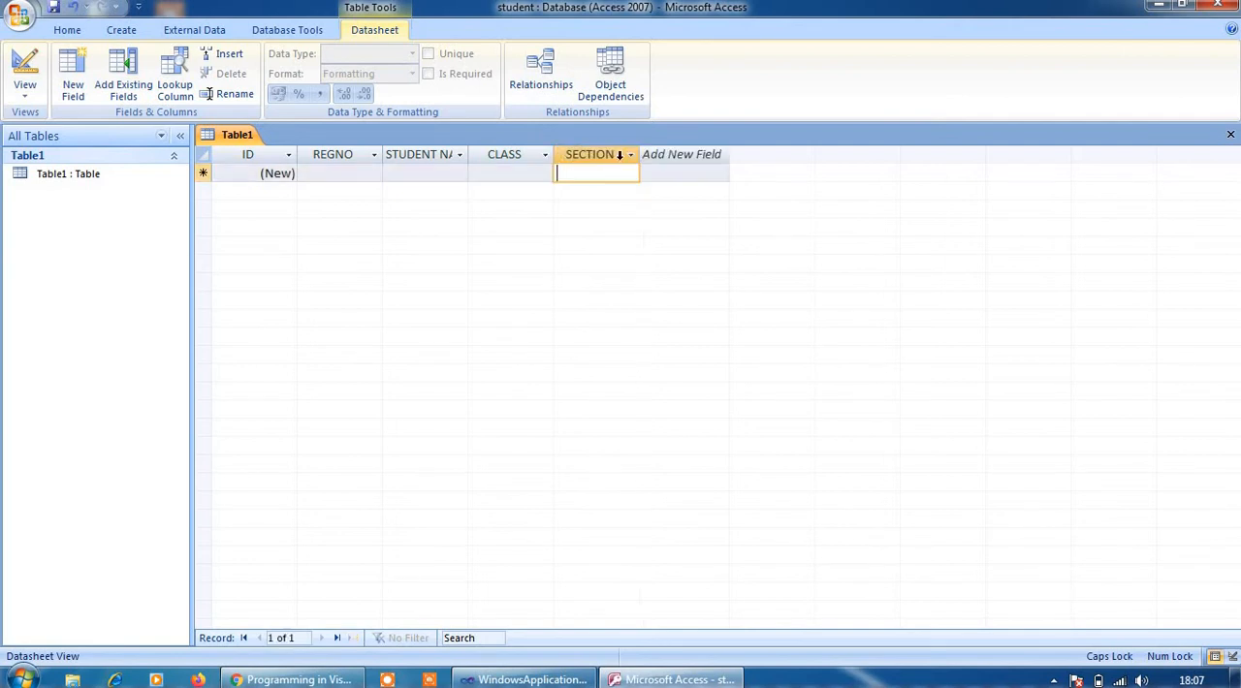
# Add a field named ID PROOF NUMBER after SECTION
pyautogui.doubleClick(651, 155)
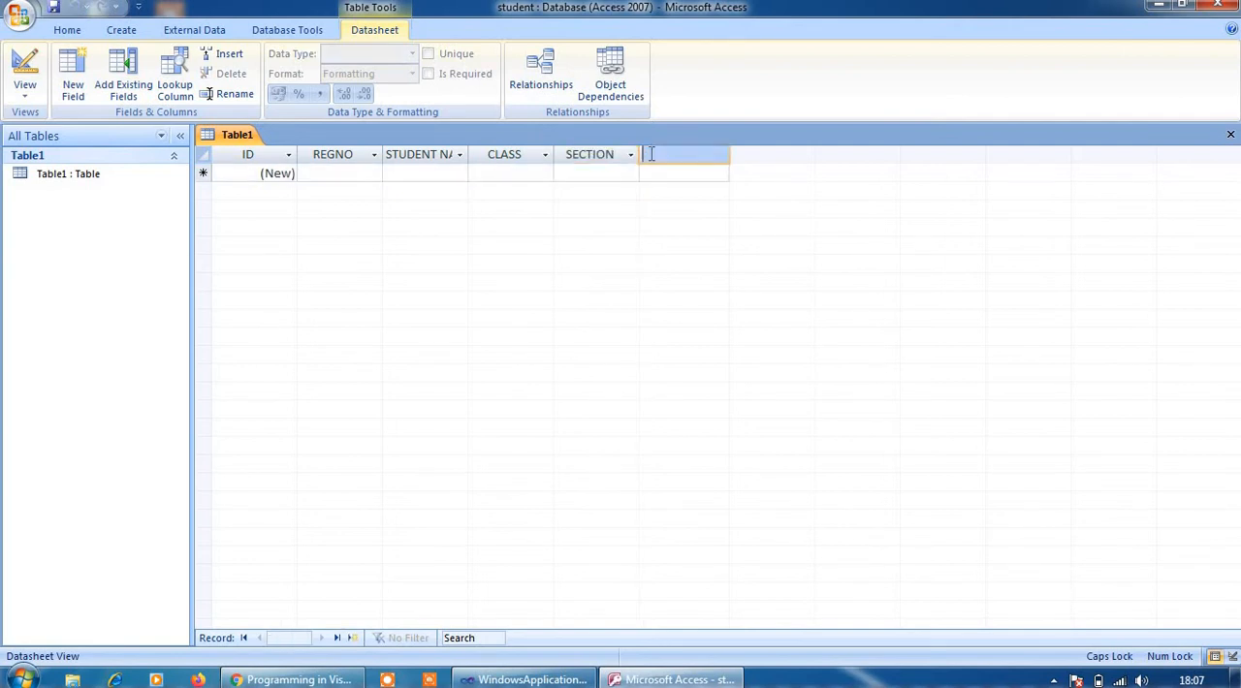
pyautogui.press('capslock')
pyautogui.press('capslock')
pyautogui.write('A')
pyautogui.write('D PROF')
pyautogui.write('OF')
pyautogui.write(' NUMBER')
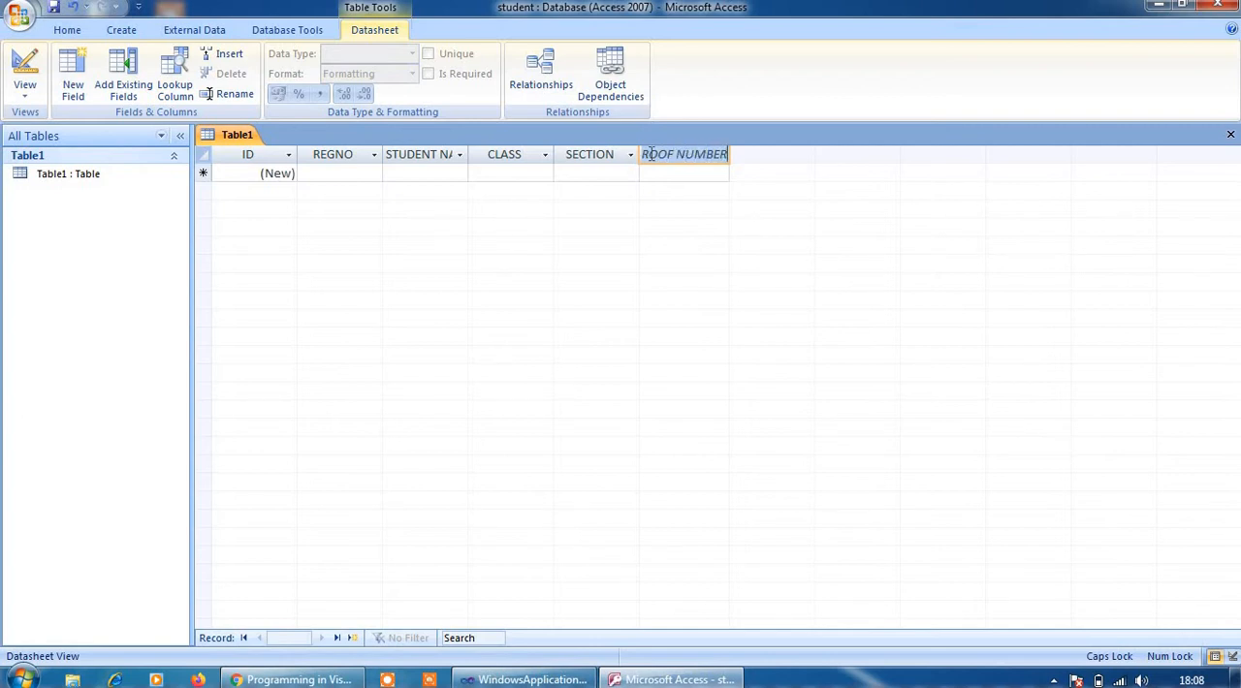
pyautogui.click(368, 175)
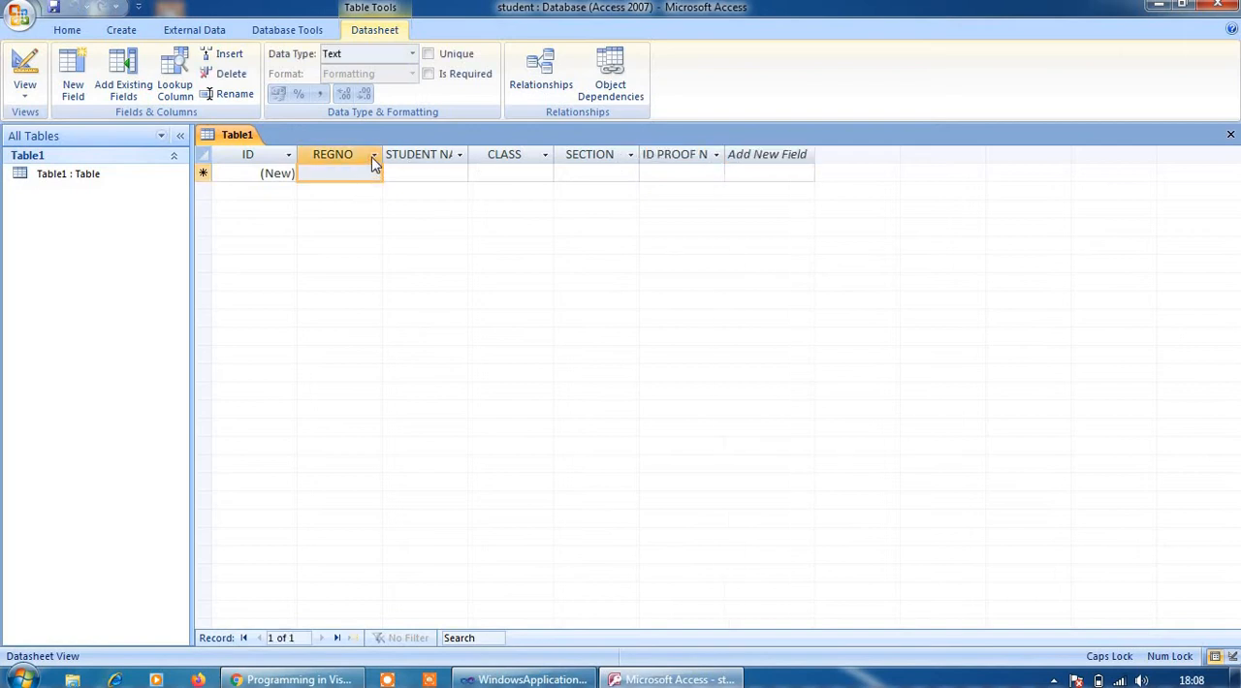
pyautogui.click(373, 156)
pyautogui.click(337, 174)
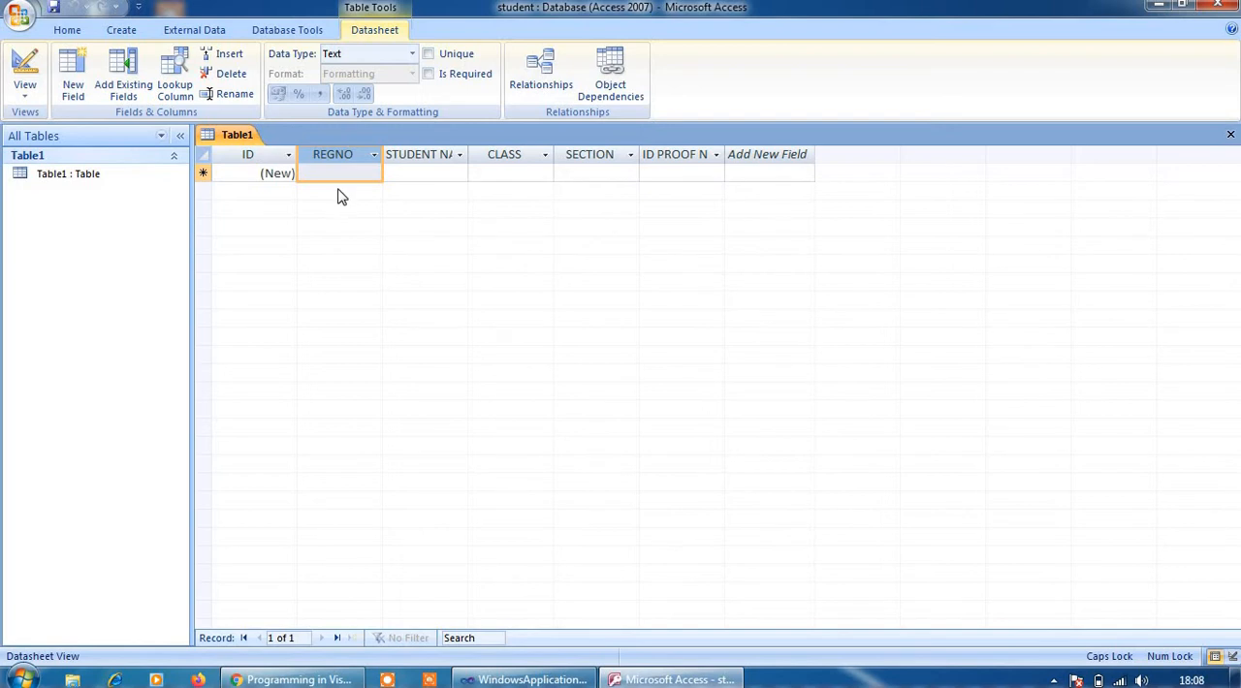
# Switch Table1 to Design View, saving the table under the name csstudent
pyautogui.click(69, 176)
pyautogui.rightClick(69, 177)
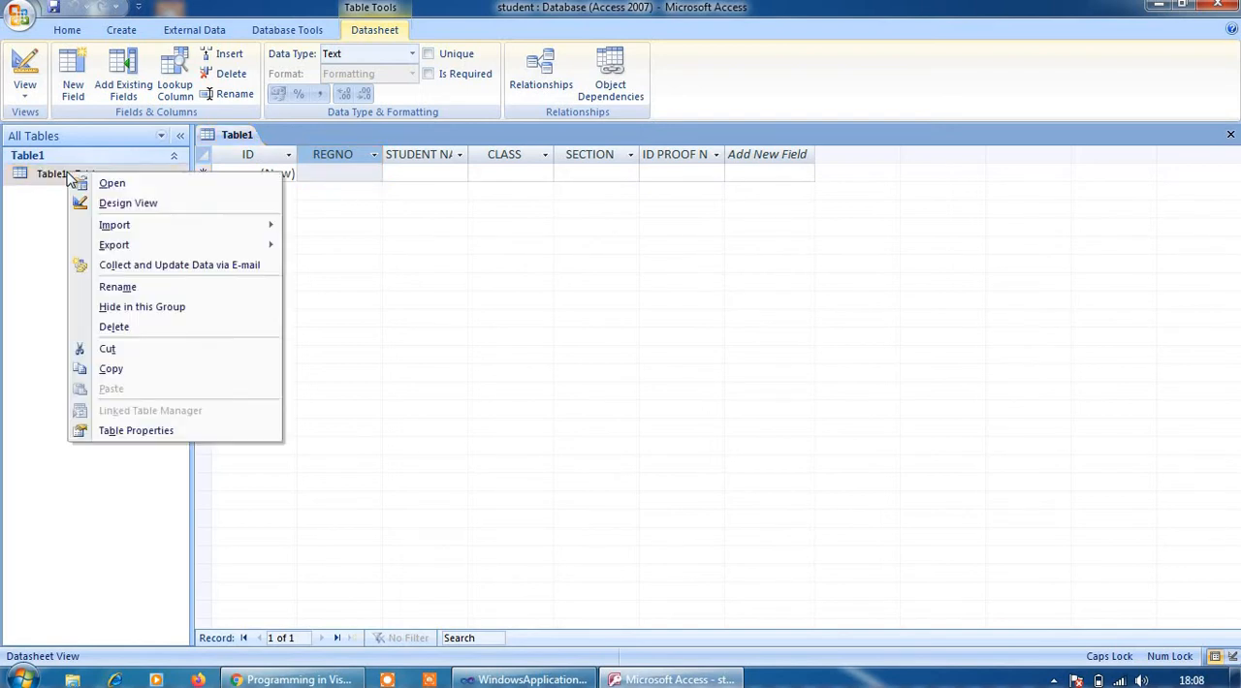
pyautogui.click(108, 203)
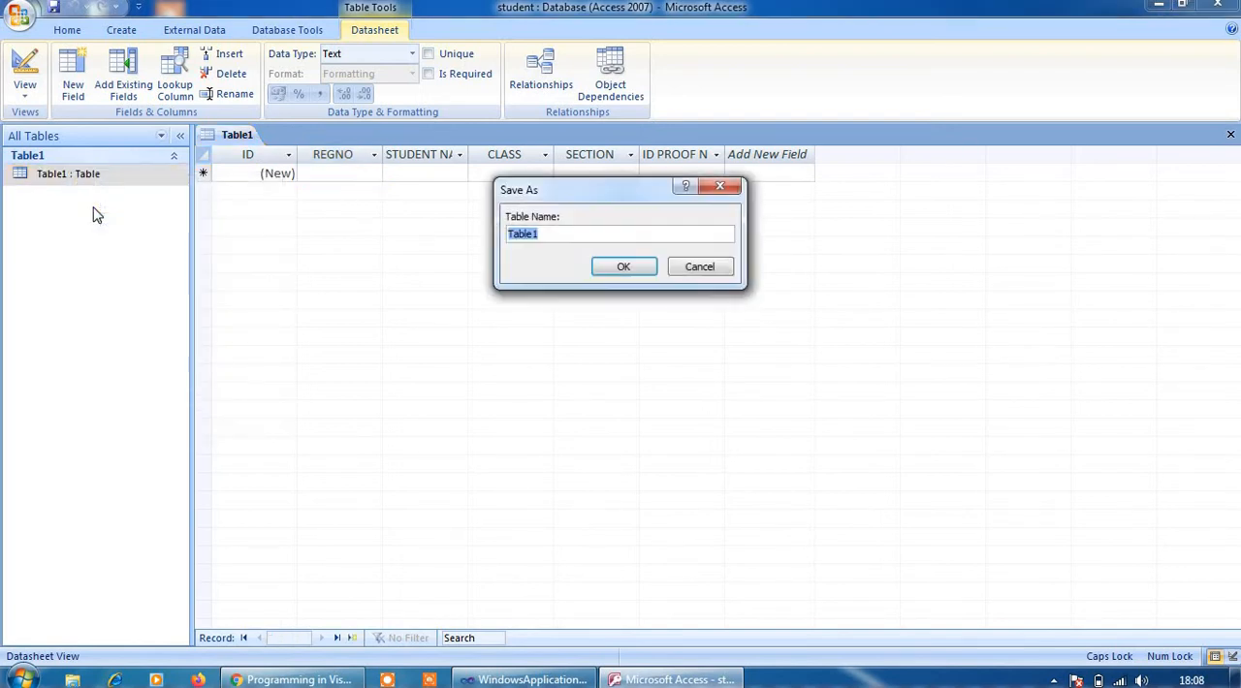
pyautogui.click(562, 233)
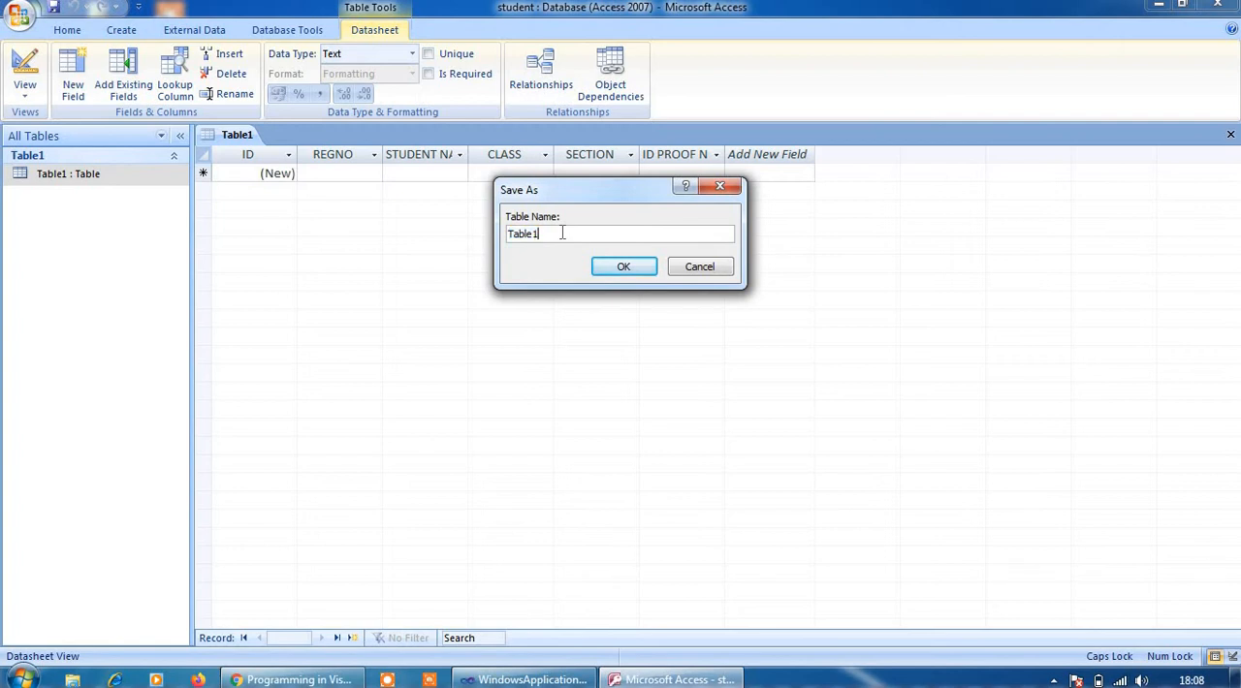
pyautogui.press('BackSpace')
pyautogui.press('BackSpace')
pyautogui.press('BackSpace')
pyautogui.press('BackSpace')
pyautogui.press('BackSpace')
pyautogui.press('capslock')
pyautogui.press('capslock')
pyautogui.press('capslock')
pyautogui.write('csstu')
pyautogui.click(613, 267)
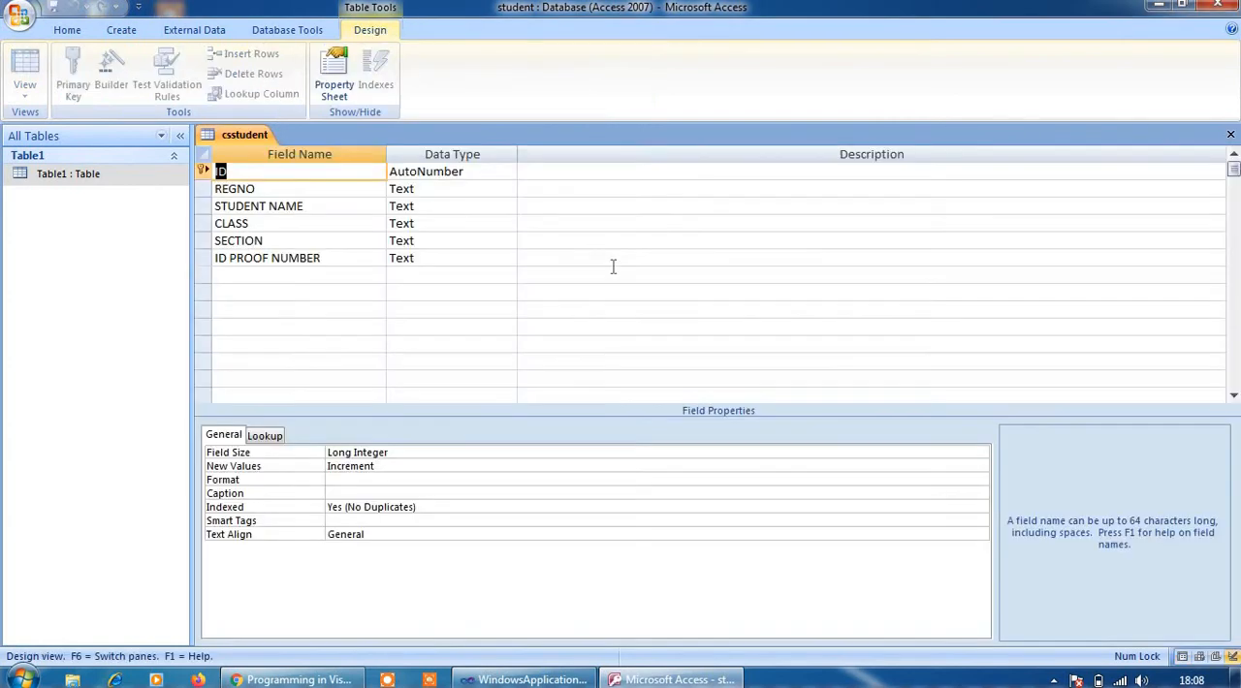
# Review the data types of the fields from ID through SECTION, including the types available for REGNO, leaving REGNO as Text
pyautogui.click(352, 322)
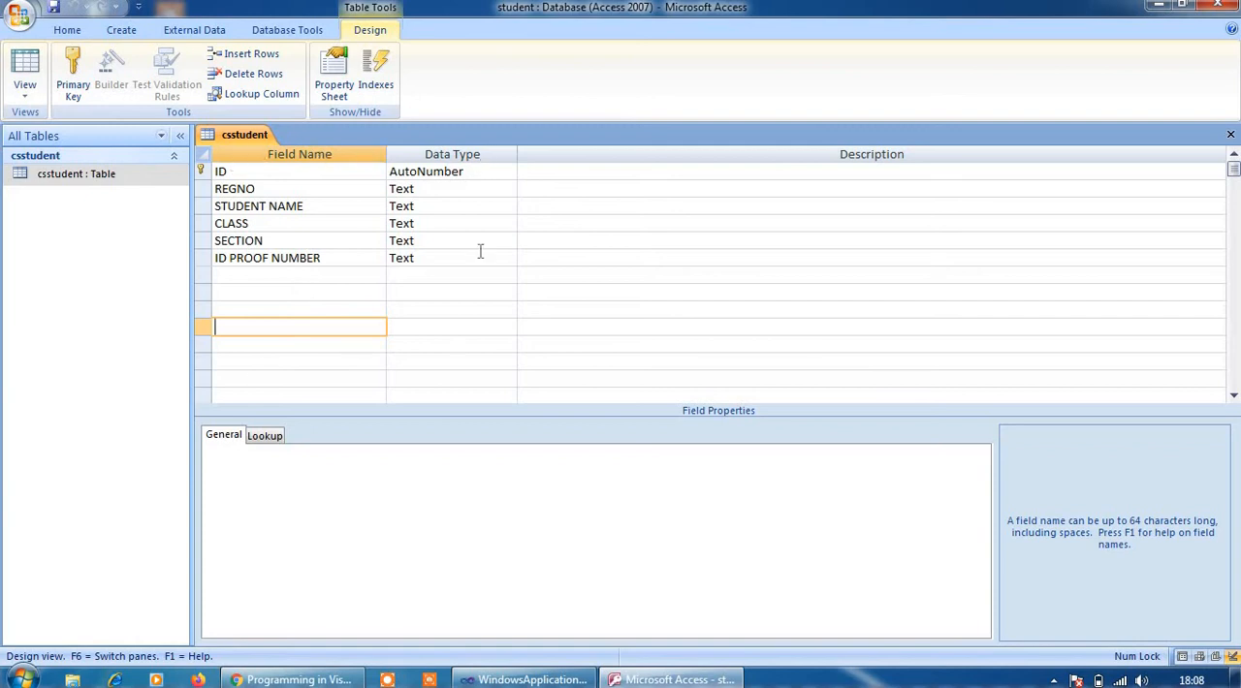
pyautogui.click(426, 174)
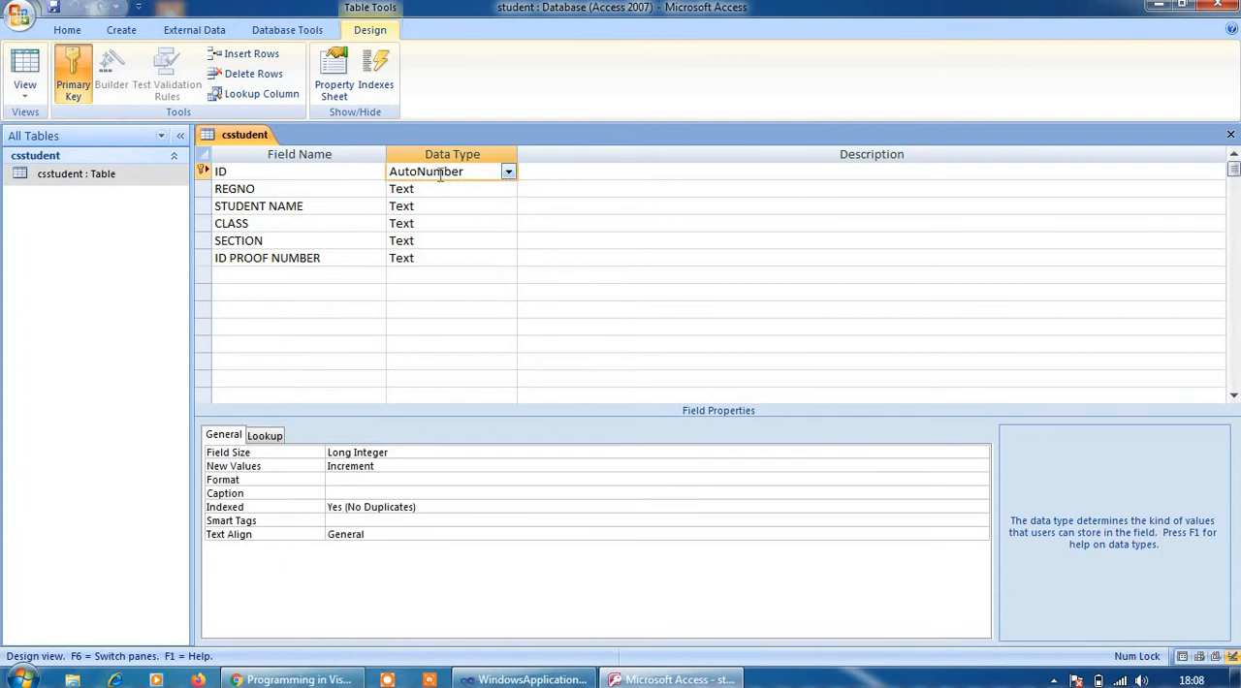
pyautogui.click(334, 174)
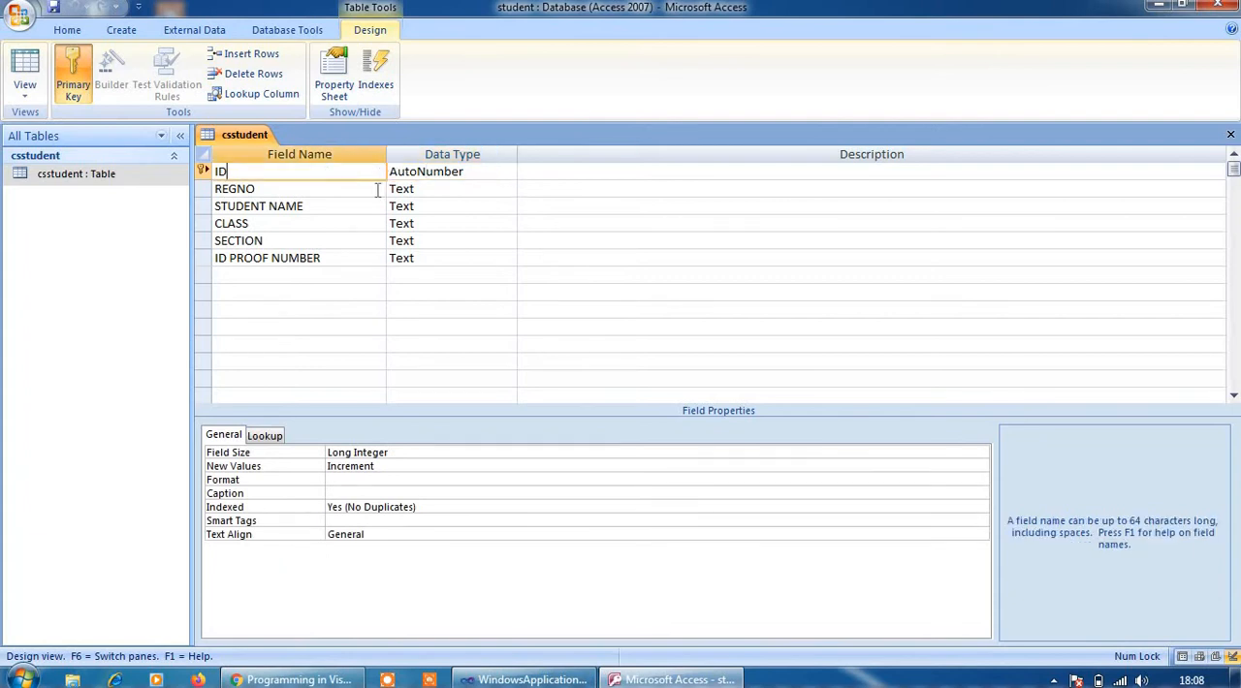
pyautogui.click(537, 177)
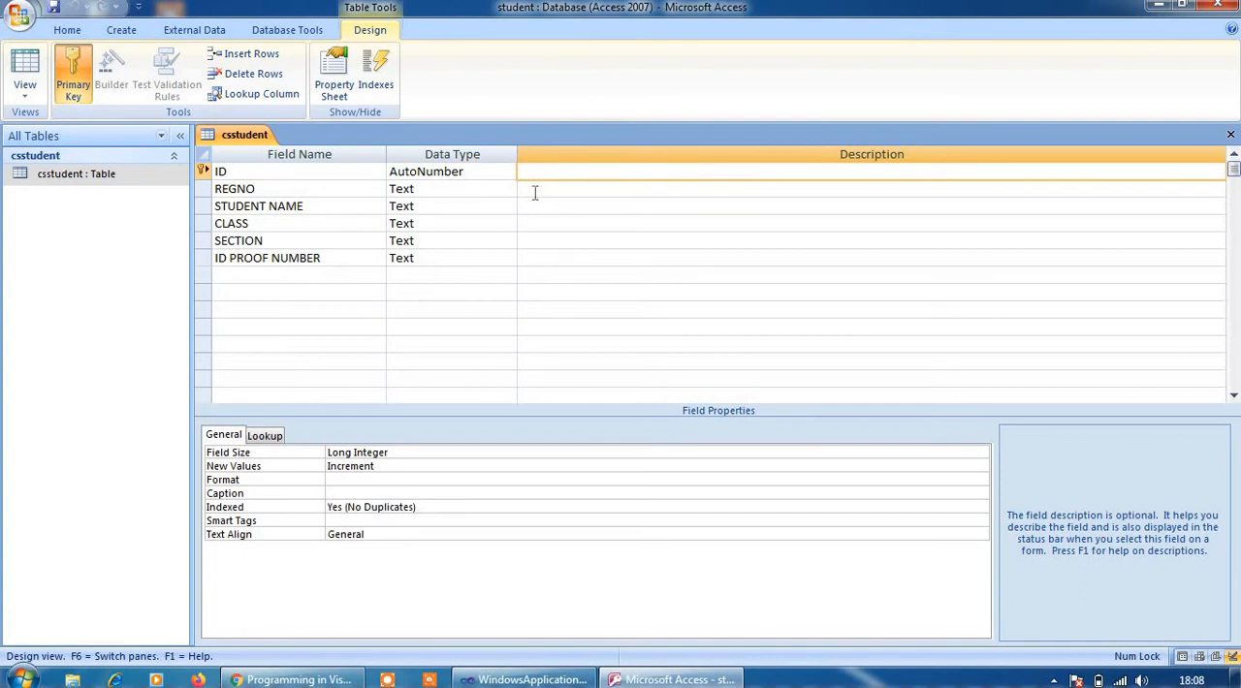
pyautogui.click(535, 193)
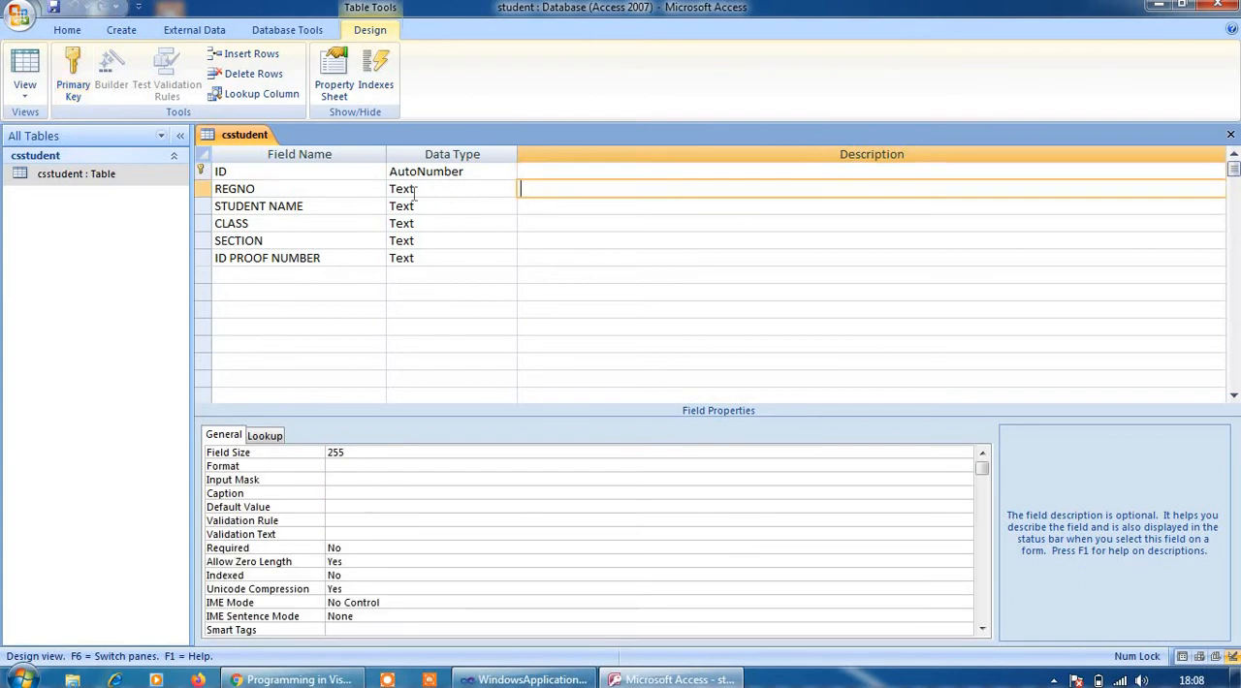
pyautogui.click(414, 191)
pyautogui.click(508, 190)
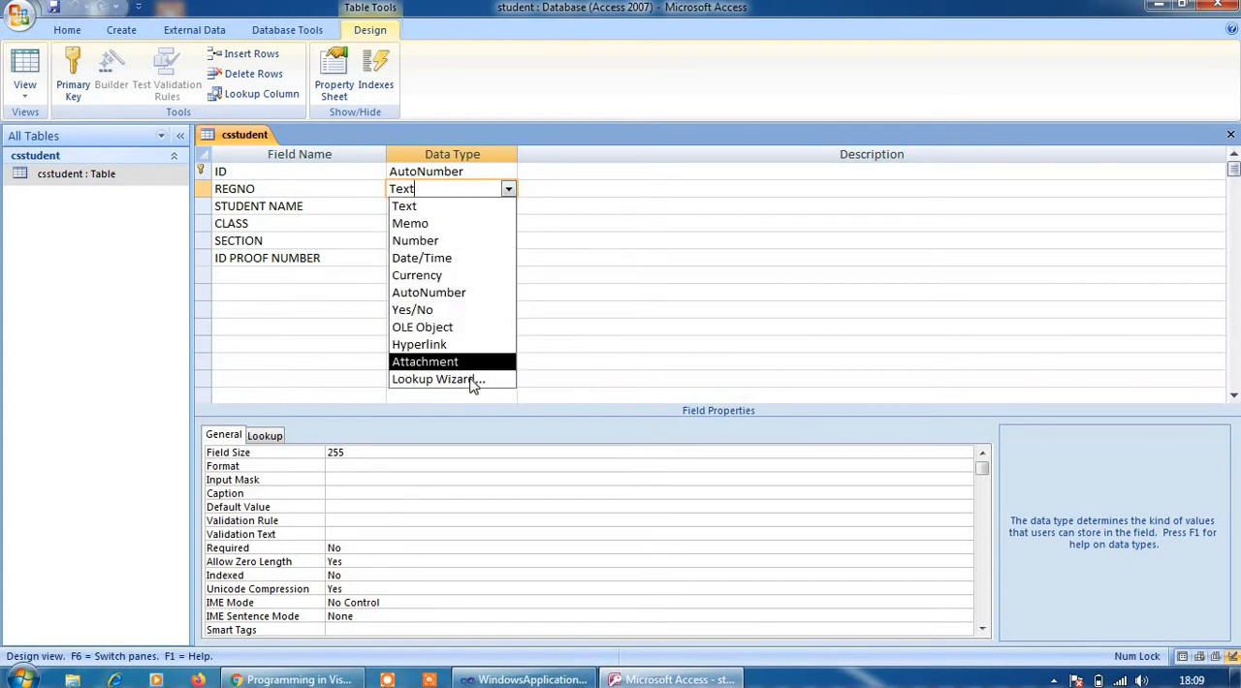
pyautogui.click(456, 211)
pyautogui.click(454, 209)
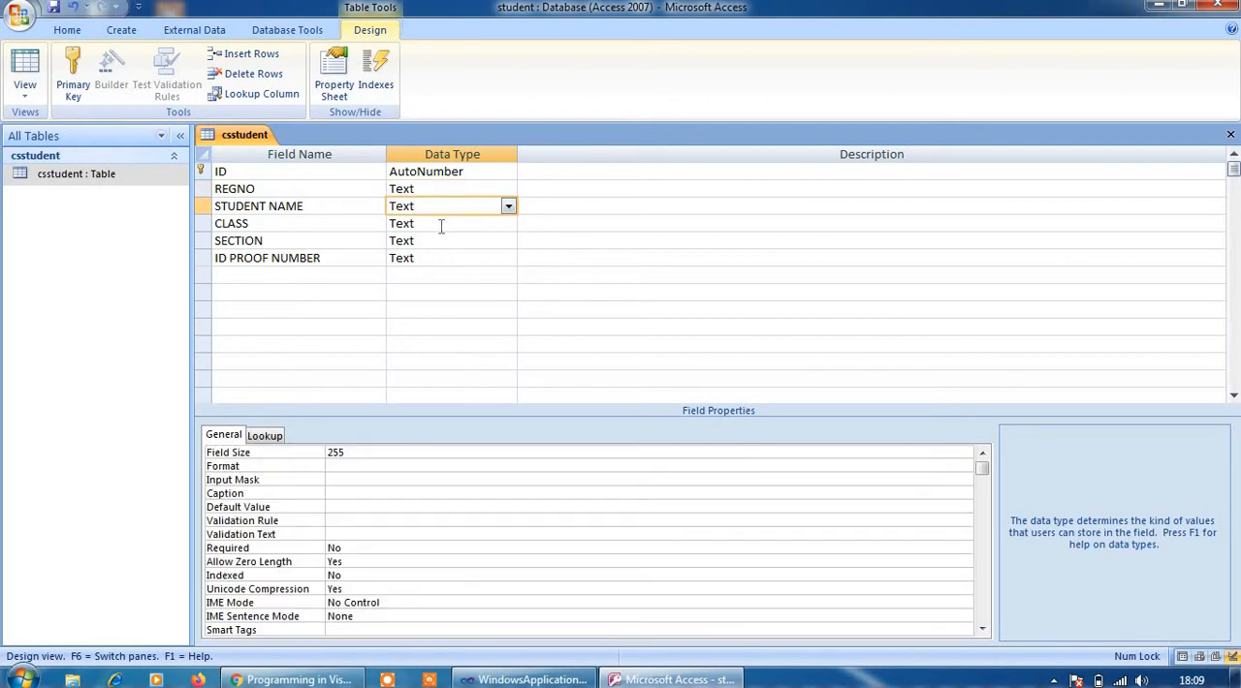
pyautogui.click(440, 224)
pyautogui.click(436, 240)
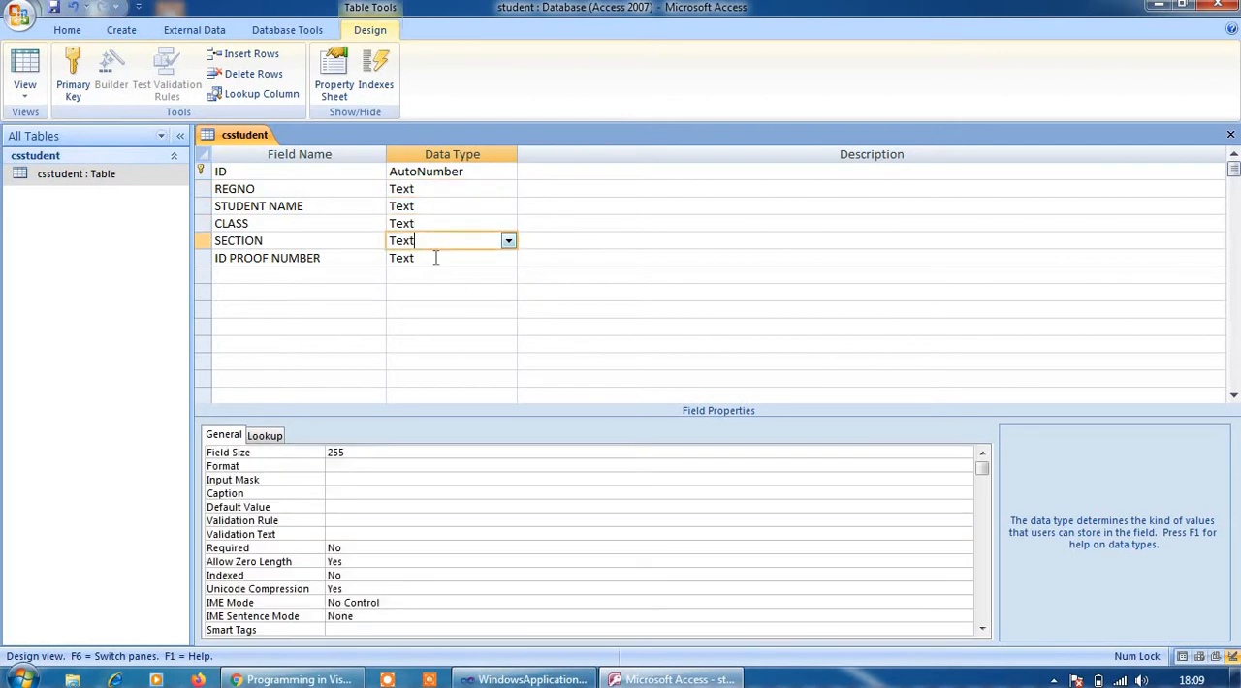
# Set the data type of the ID PROOF NUMBER field to Number
pyautogui.click(434, 258)
pyautogui.click(508, 259)
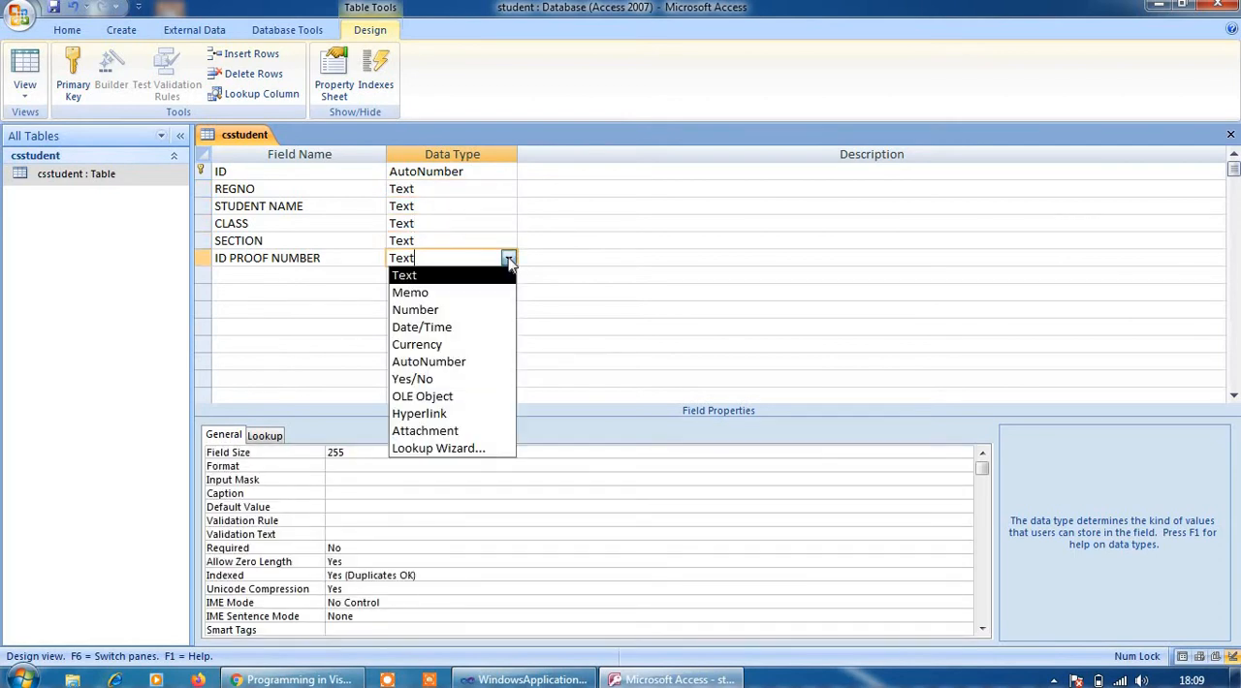
pyautogui.click(445, 309)
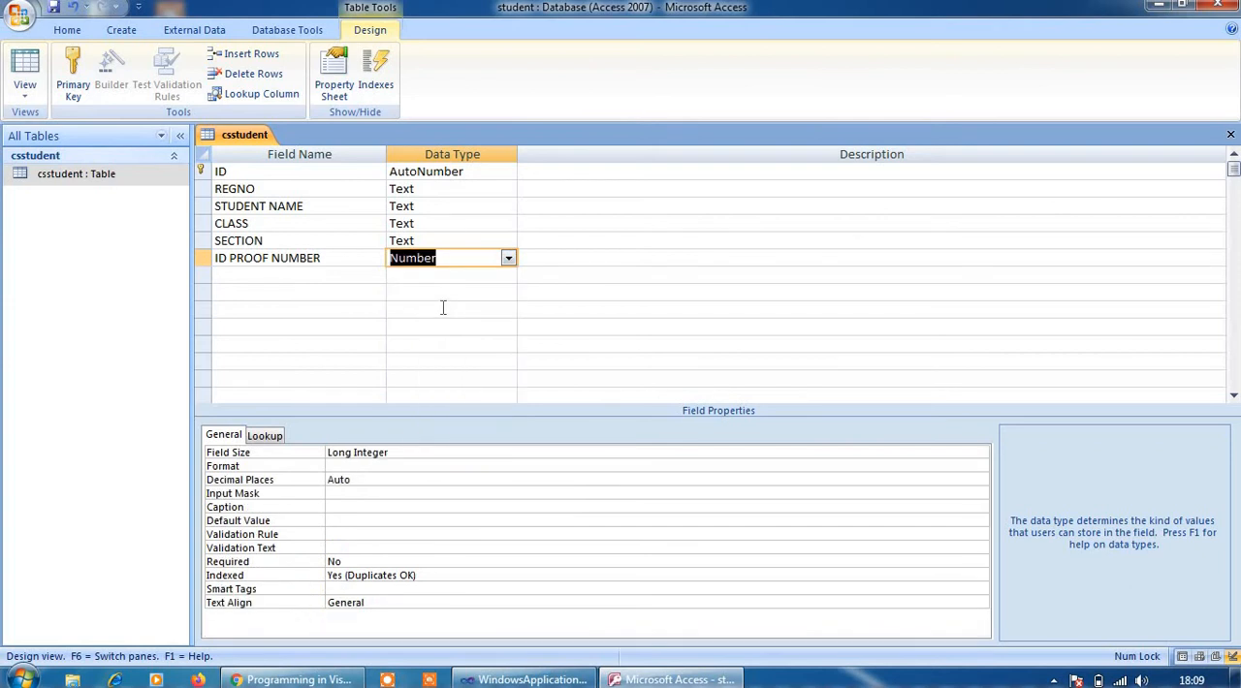
# Add an ADDRESS field below ID PROOF NUMBER with the Text data type
pyautogui.click(234, 275)
pyautogui.press('capslock')
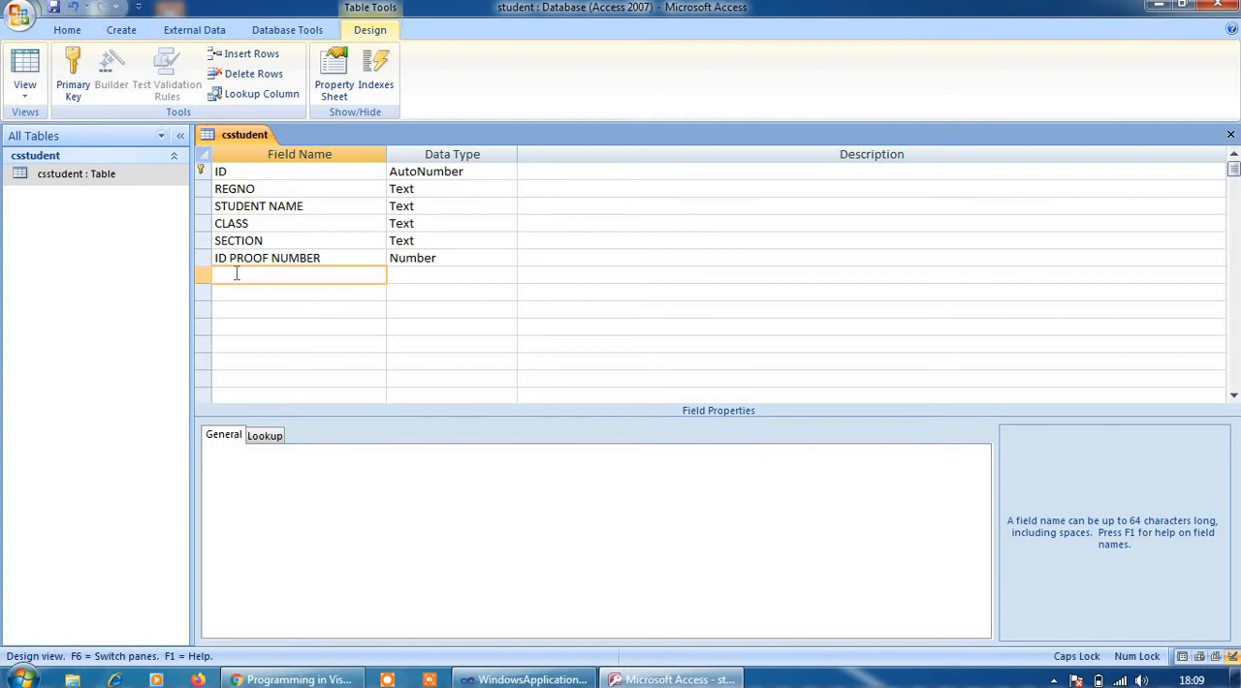
pyautogui.write('ADDRESS')
pyautogui.click(455, 279)
pyautogui.click(508, 275)
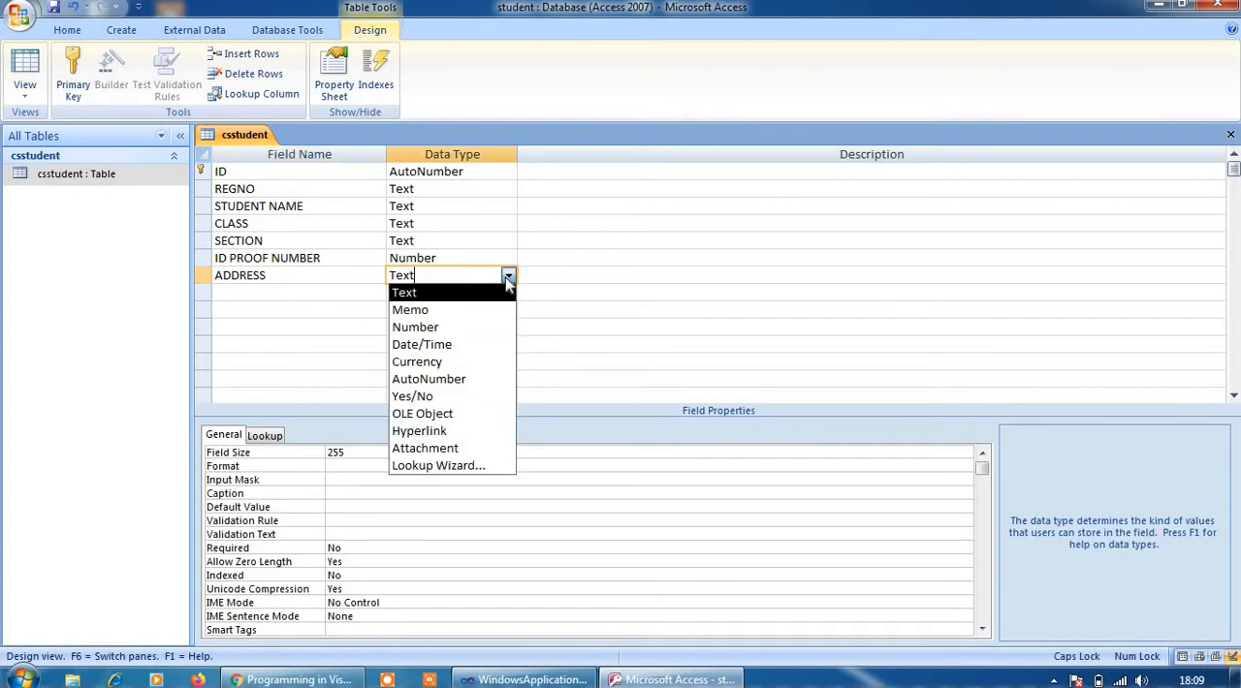
pyautogui.click(428, 294)
pyautogui.click(429, 326)
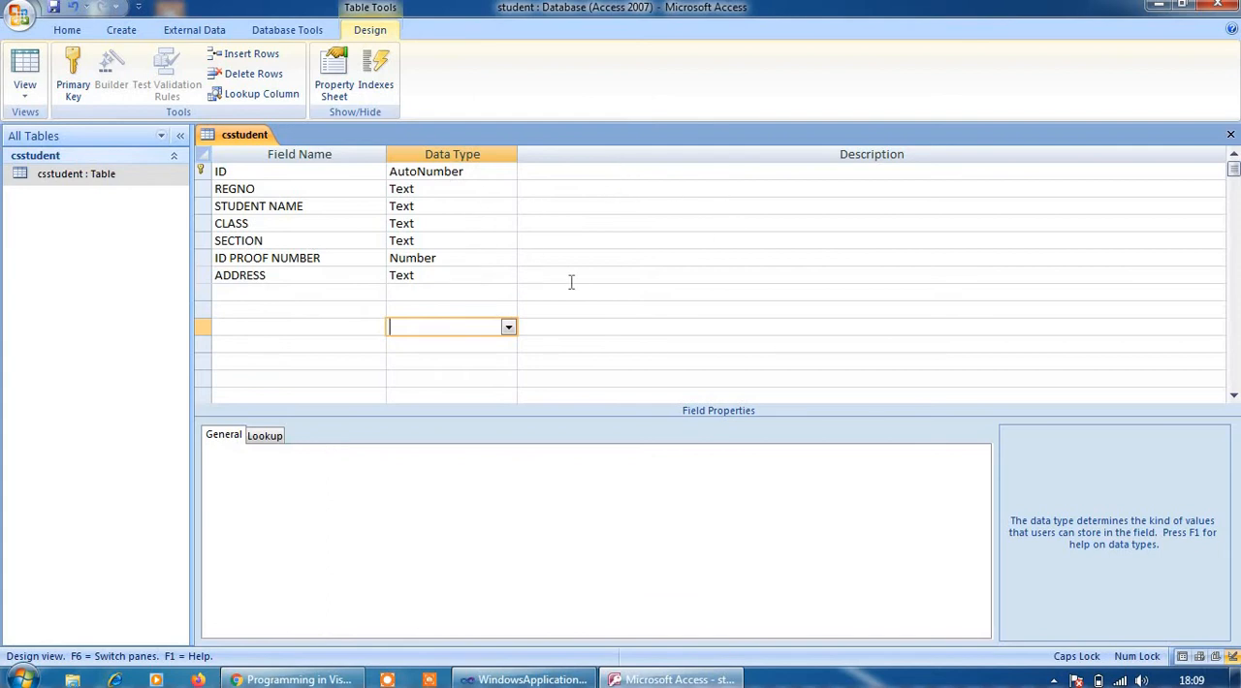
# Add the description "ID PROOF CAN BE AADHAR OR PAN CARD" to the ID PROOF NUMBER field
pyautogui.click(531, 275)
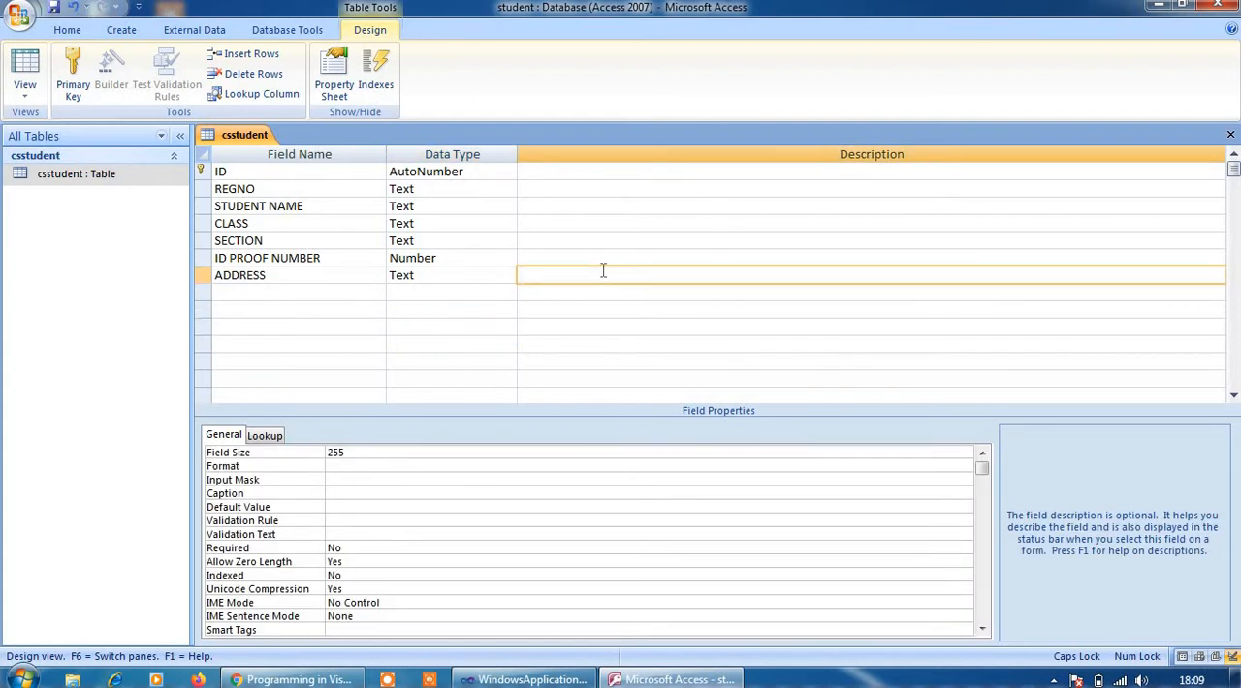
pyautogui.press('capslock')
pyautogui.click(554, 258)
pyautogui.press('capslock')
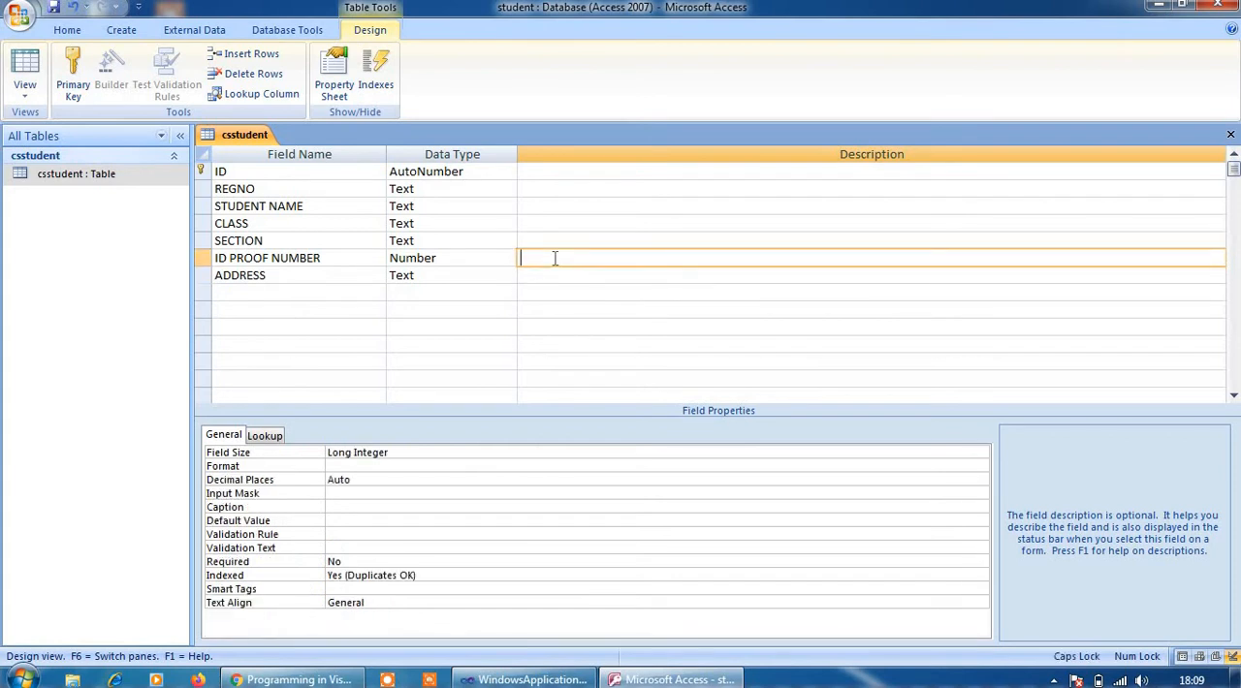
pyautogui.write('ID PROOF CAN BE ')
pyautogui.write('ADH')
pyautogui.press('BackSpace')
pyautogui.press('BackSpace')
pyautogui.write('ADHAR OR')
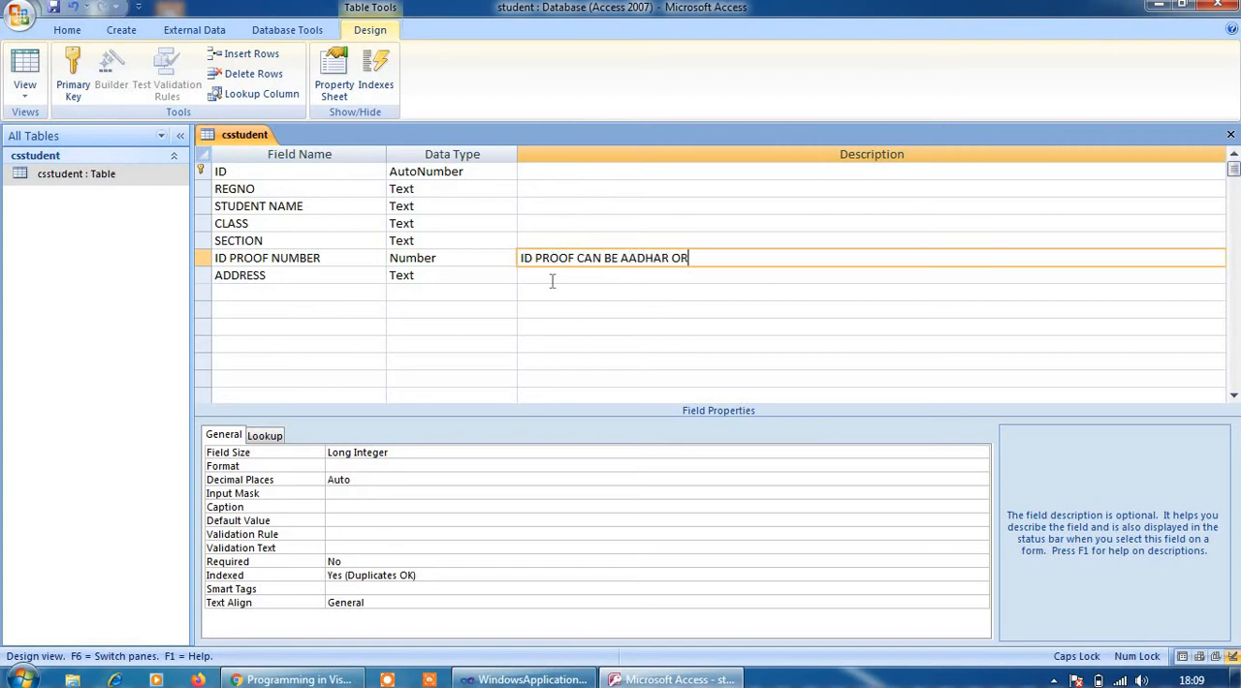
pyautogui.write(' PAN CARD')
pyautogui.click(463, 322)
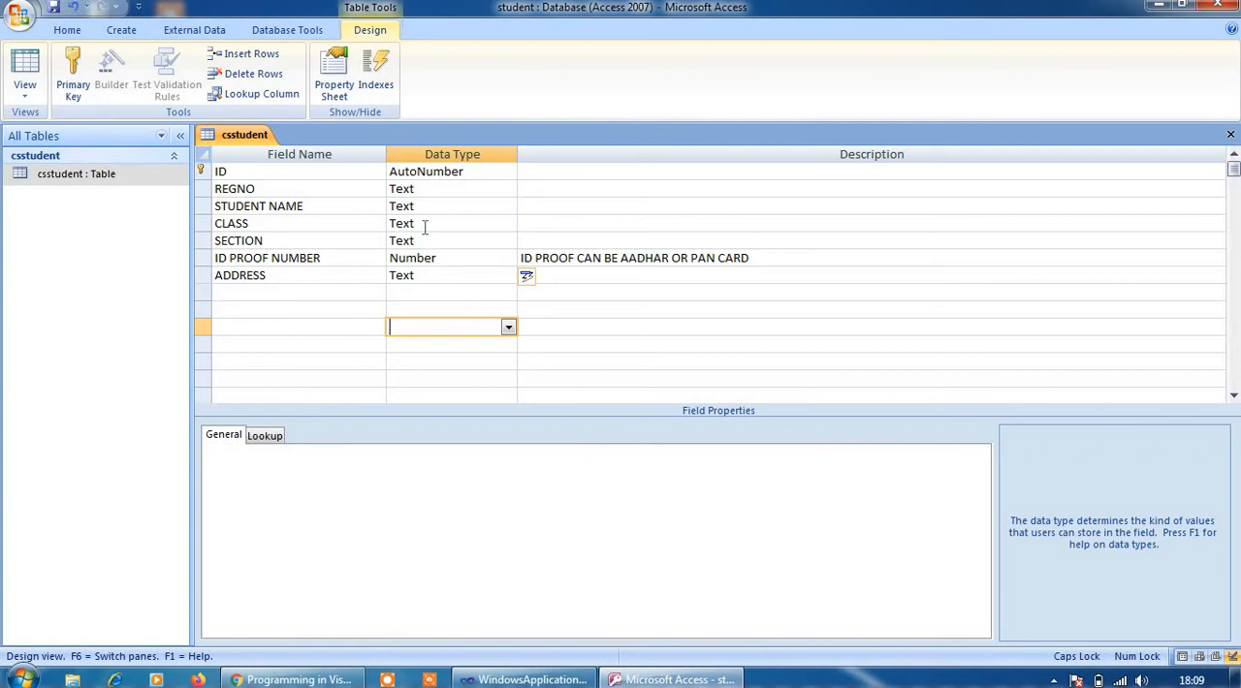
# Make the REGNO field mandatory by setting its Required property to Yes
pyautogui.click(427, 186)
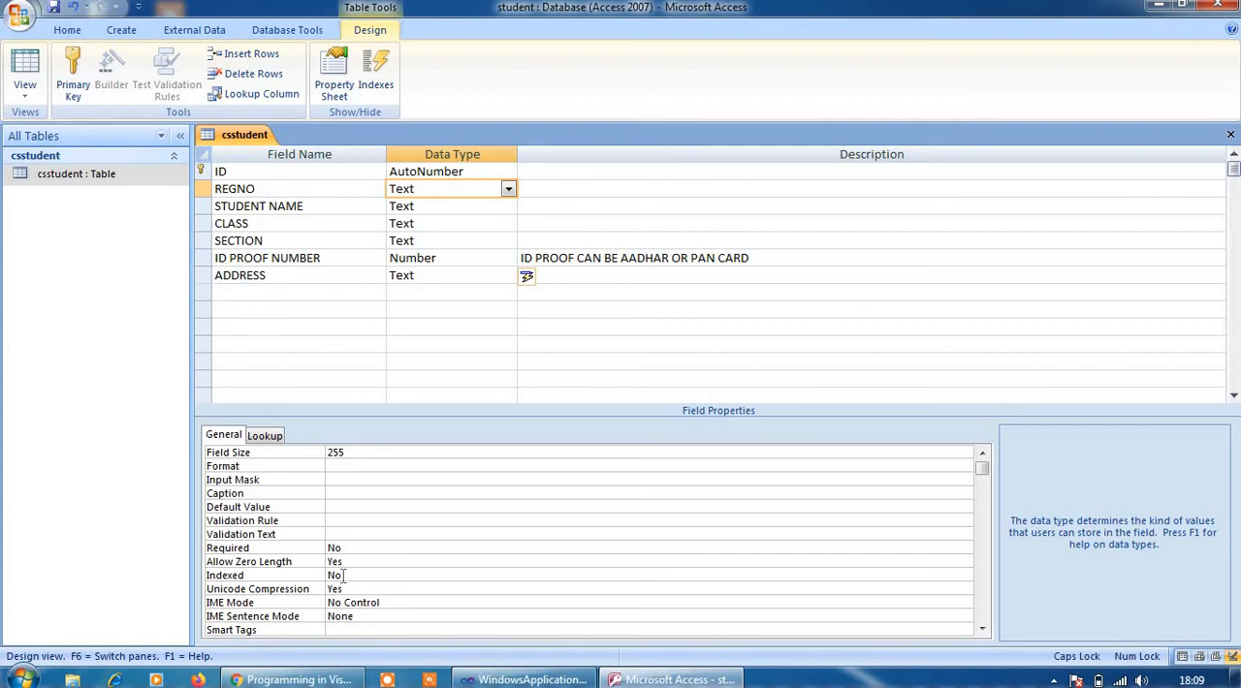
pyautogui.scroll(-1, 343, 576)
pyautogui.scroll(1, 461, 390)
pyautogui.click(478, 216)
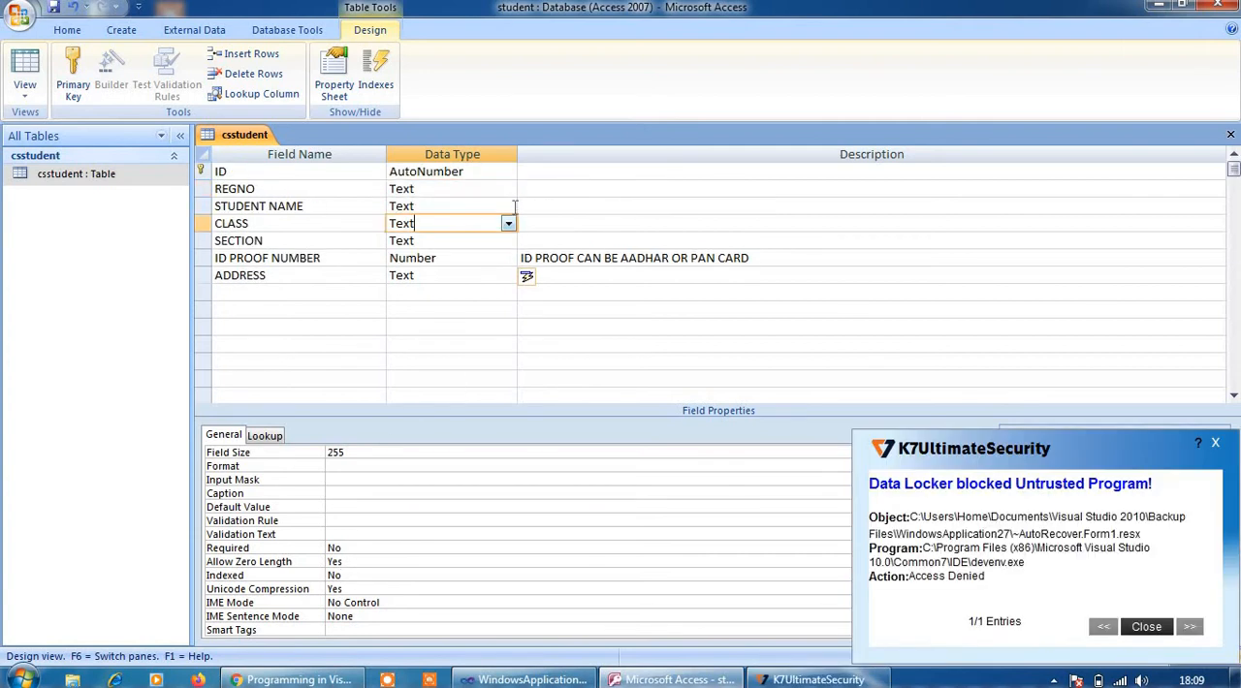
pyautogui.click(483, 189)
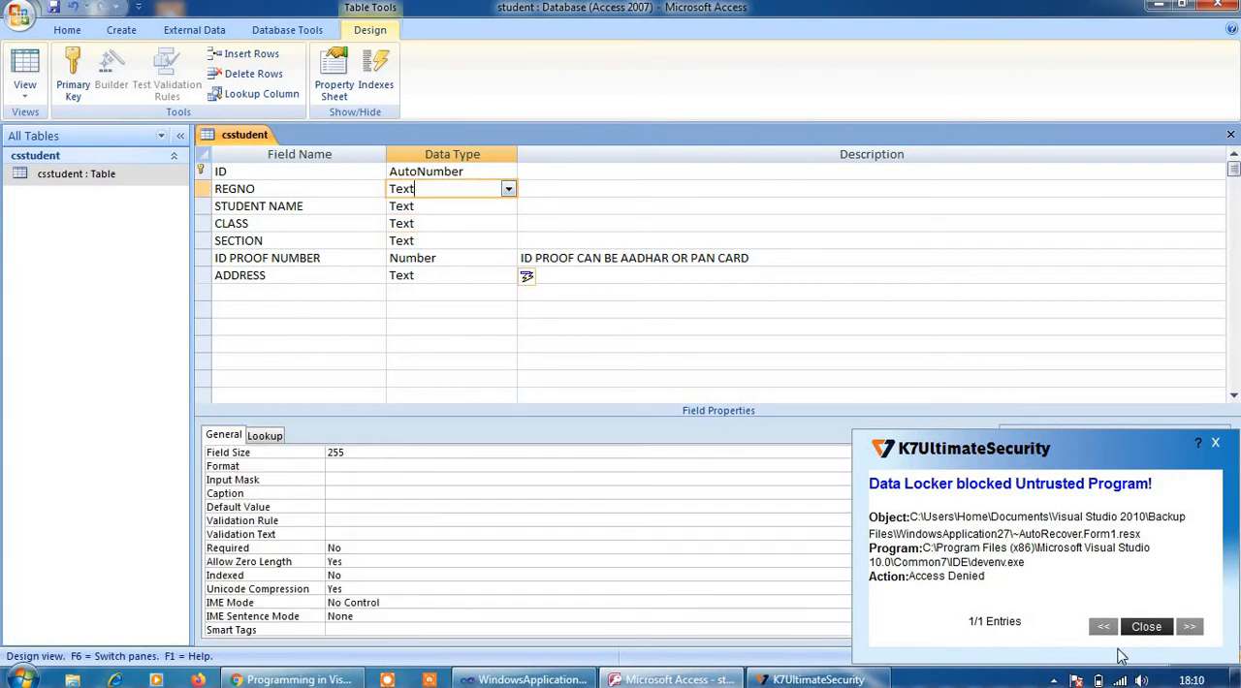
pyautogui.click(1147, 628)
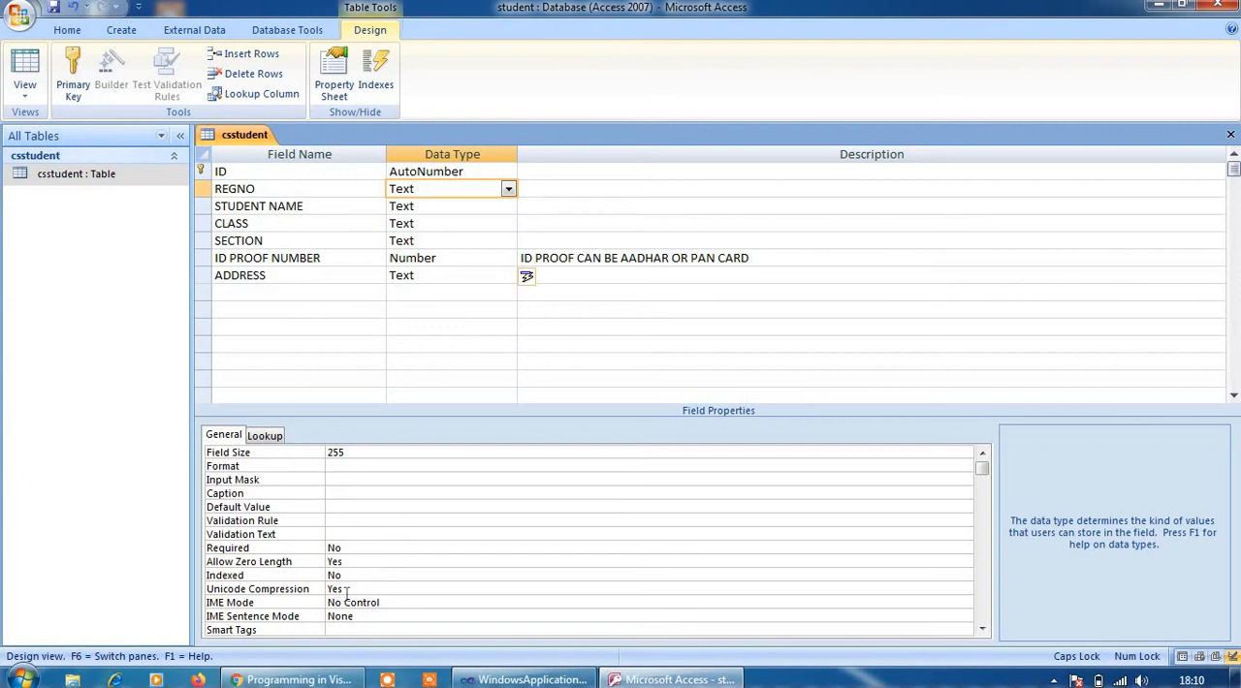
pyautogui.click(359, 549)
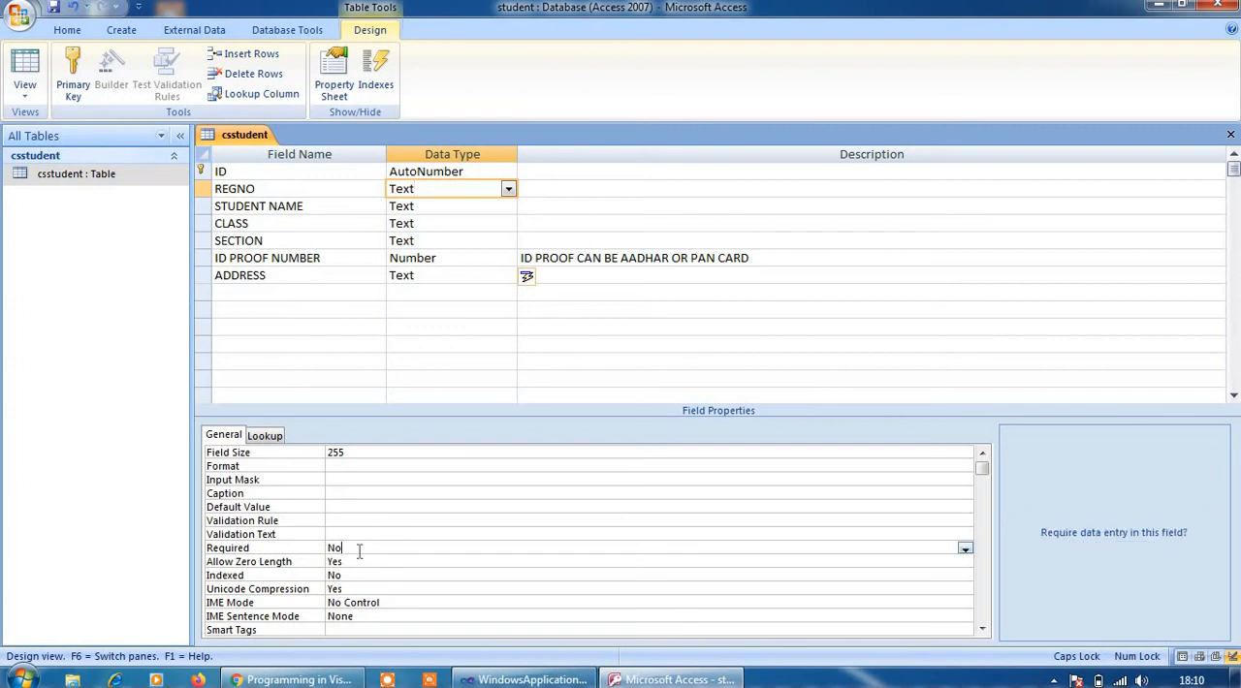
pyautogui.click(965, 548)
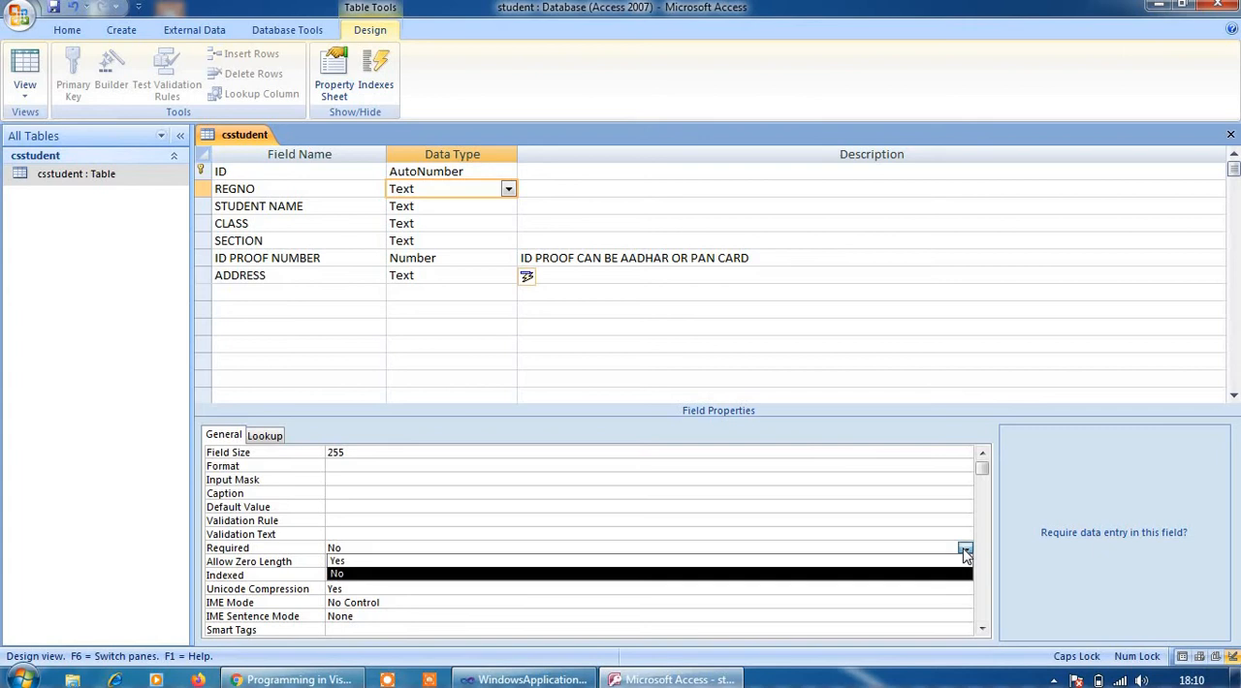
pyautogui.click(346, 564)
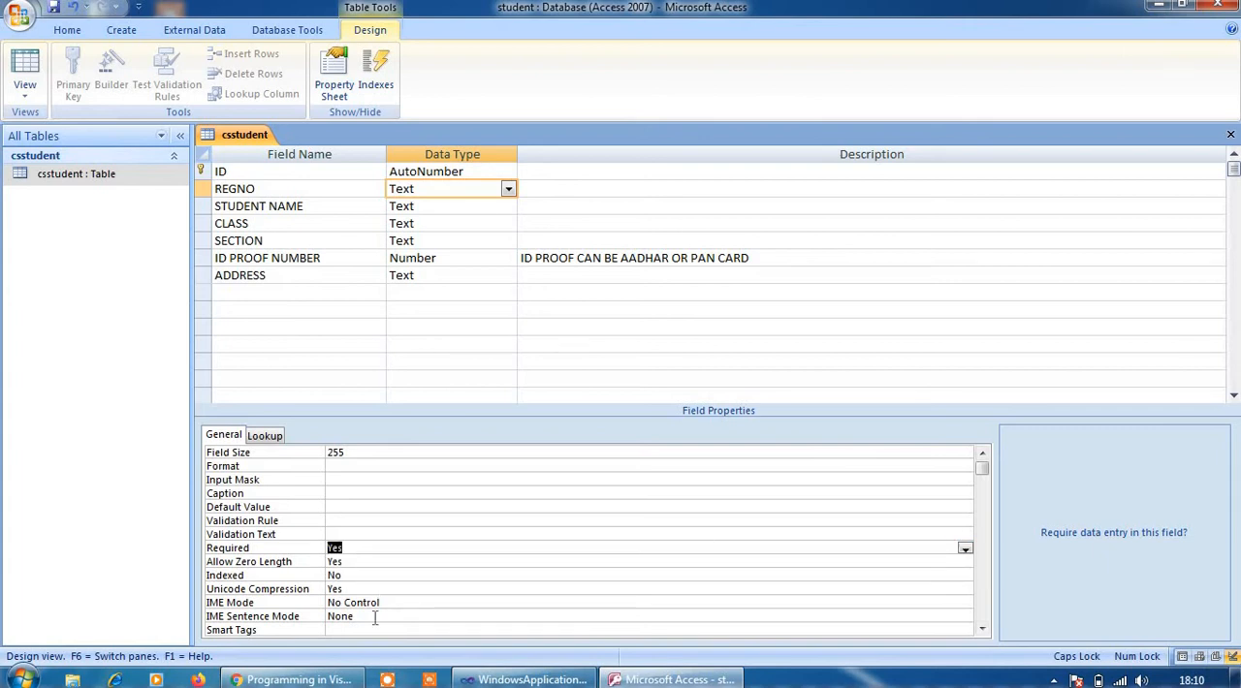
# Set the Field Size of the REGNO field to 6
pyautogui.click(343, 467)
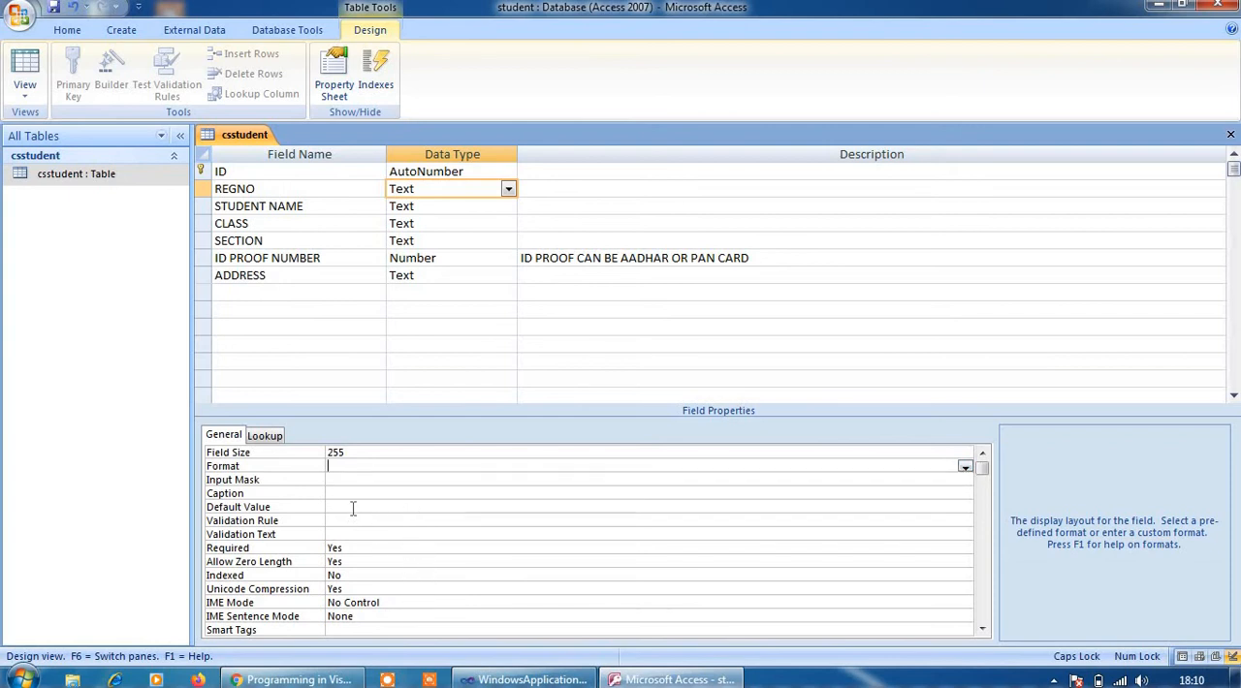
pyautogui.click(273, 436)
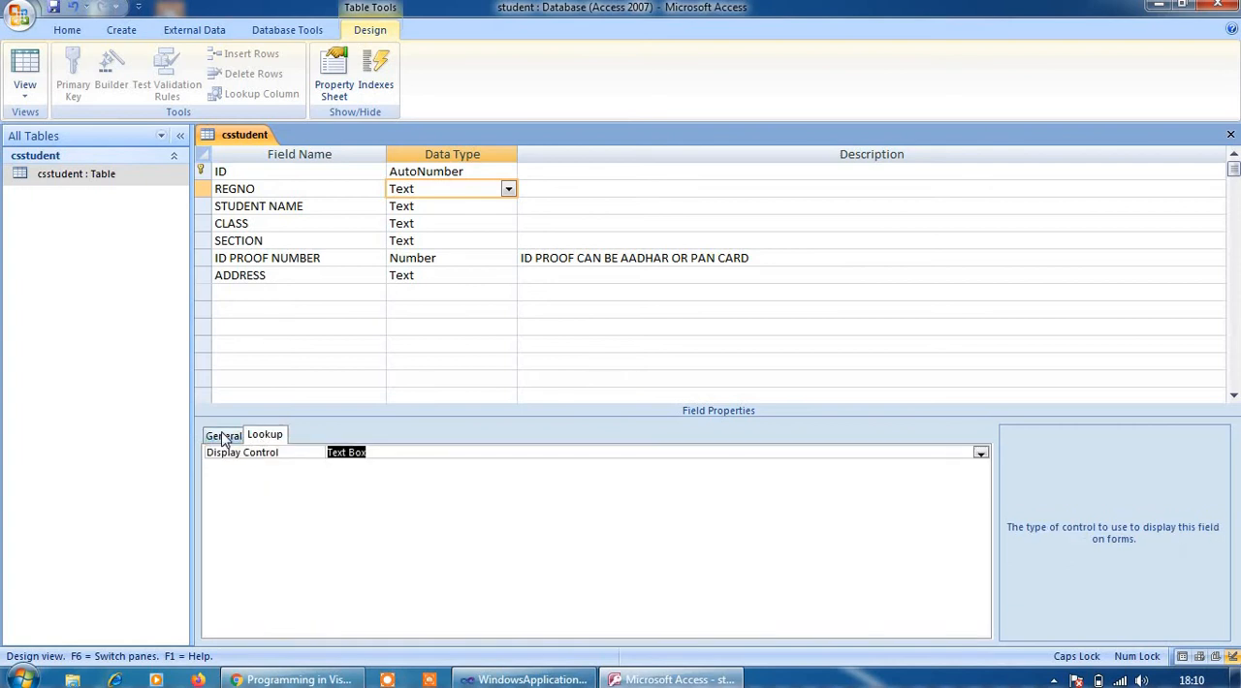
pyautogui.click(223, 436)
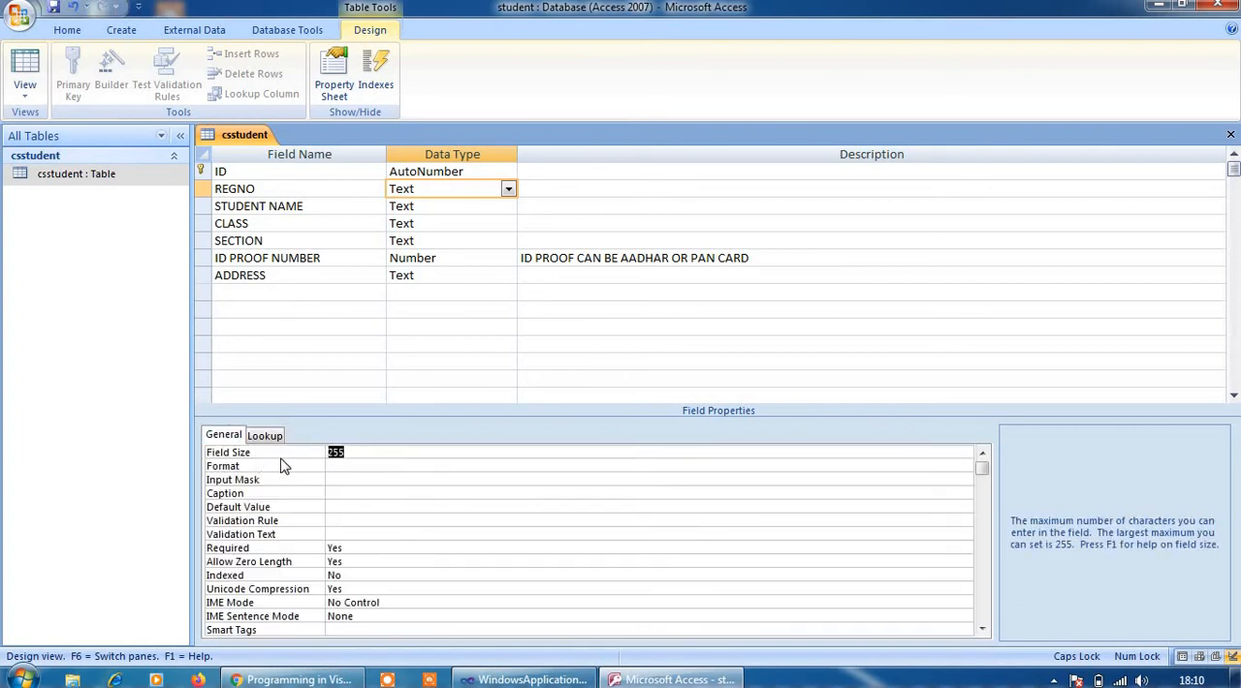
pyautogui.click(360, 451)
pyautogui.moveTo(355, 453); pyautogui.dragTo(305, 453)
pyautogui.press('BackSpace')
pyautogui.click(471, 480)
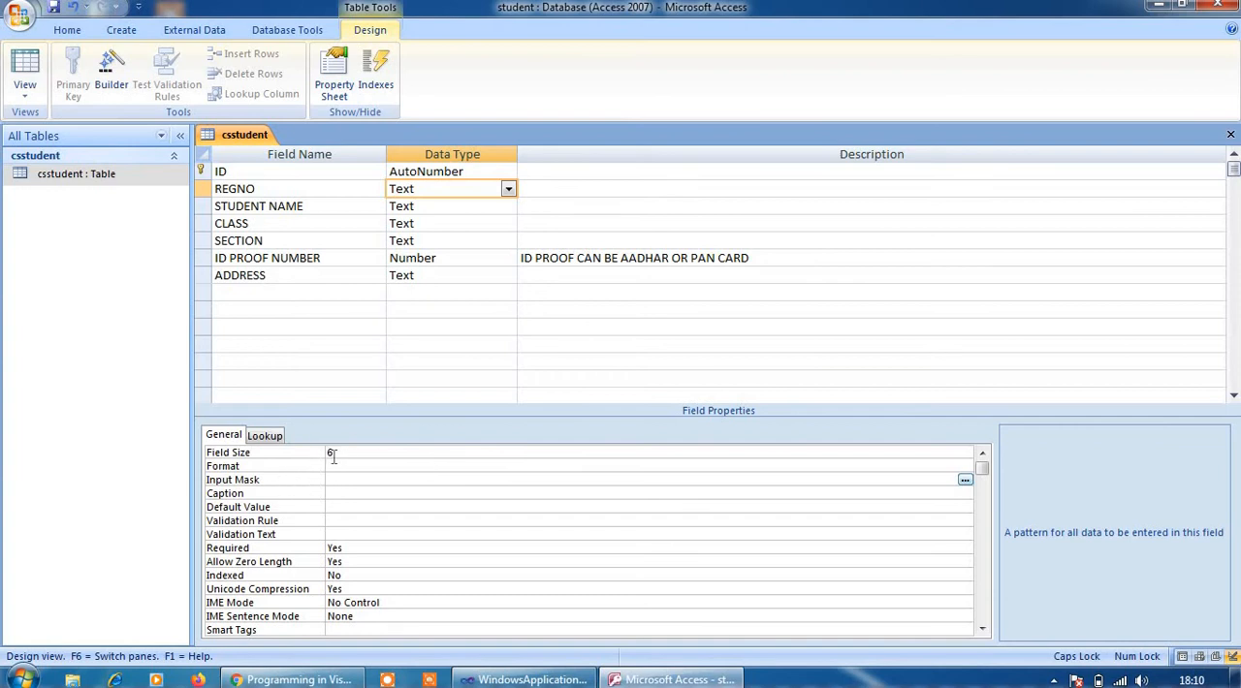
pyautogui.click(324, 327)
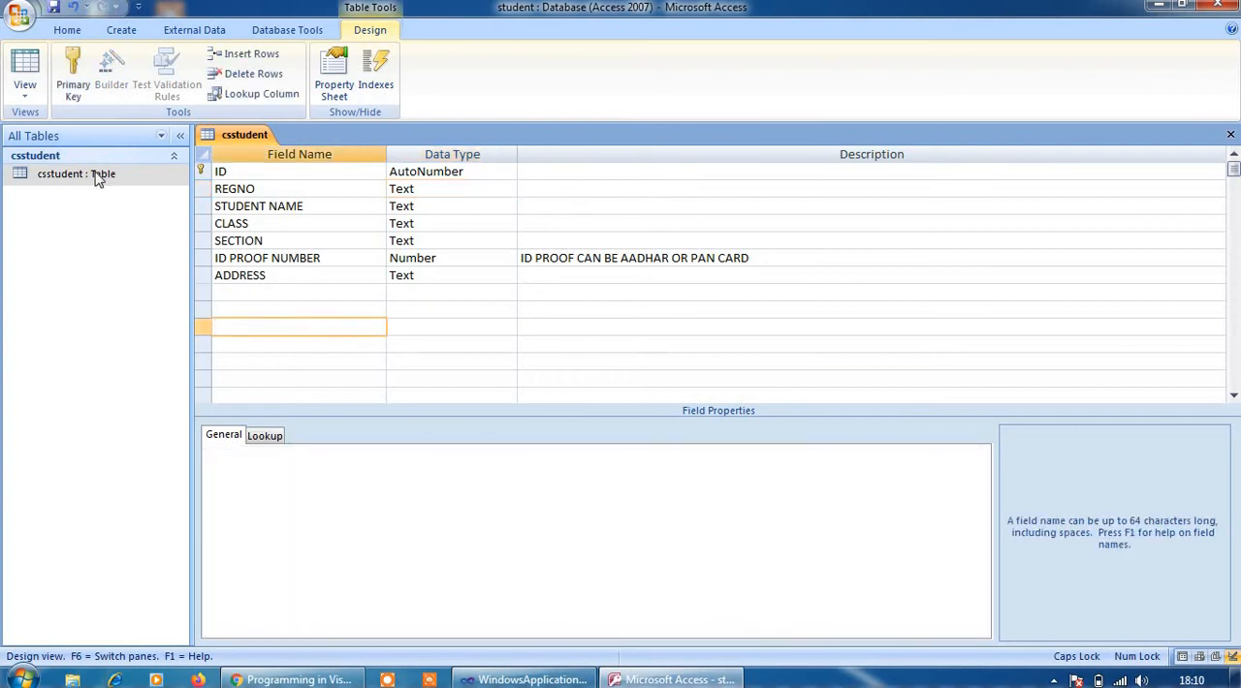
# Open the csstudent table in Datasheet View, saving the design changes
pyautogui.click(97, 178)
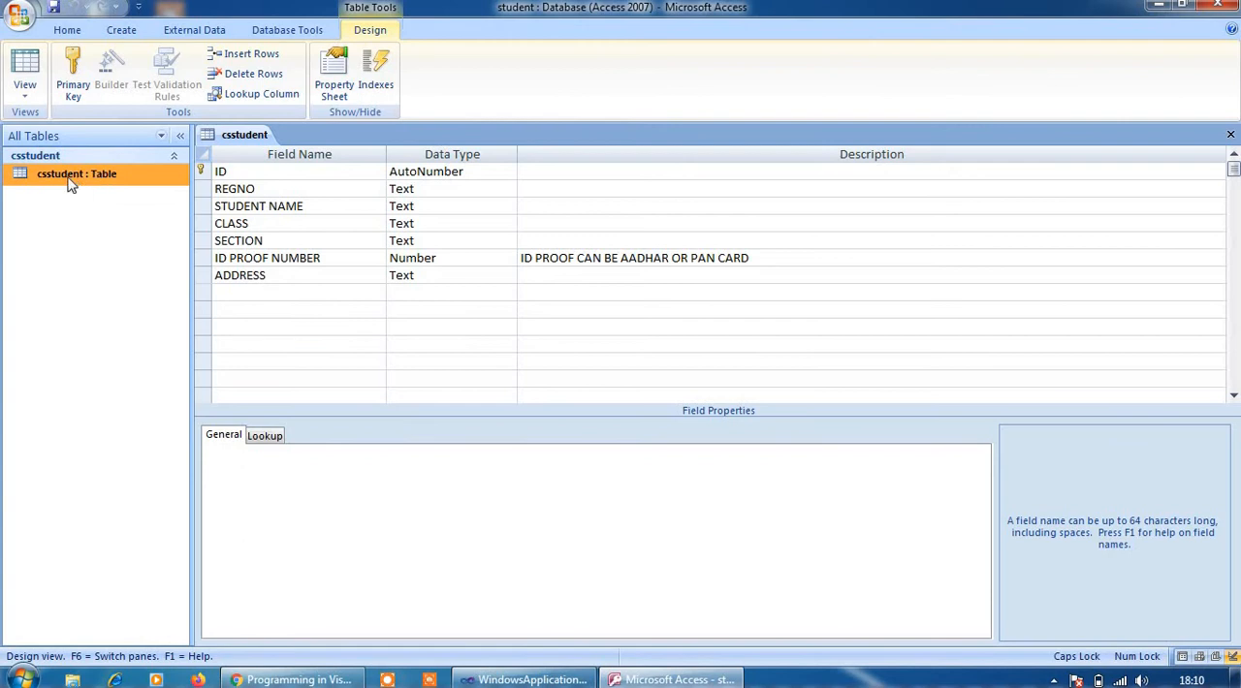
pyautogui.doubleClick(55, 180)
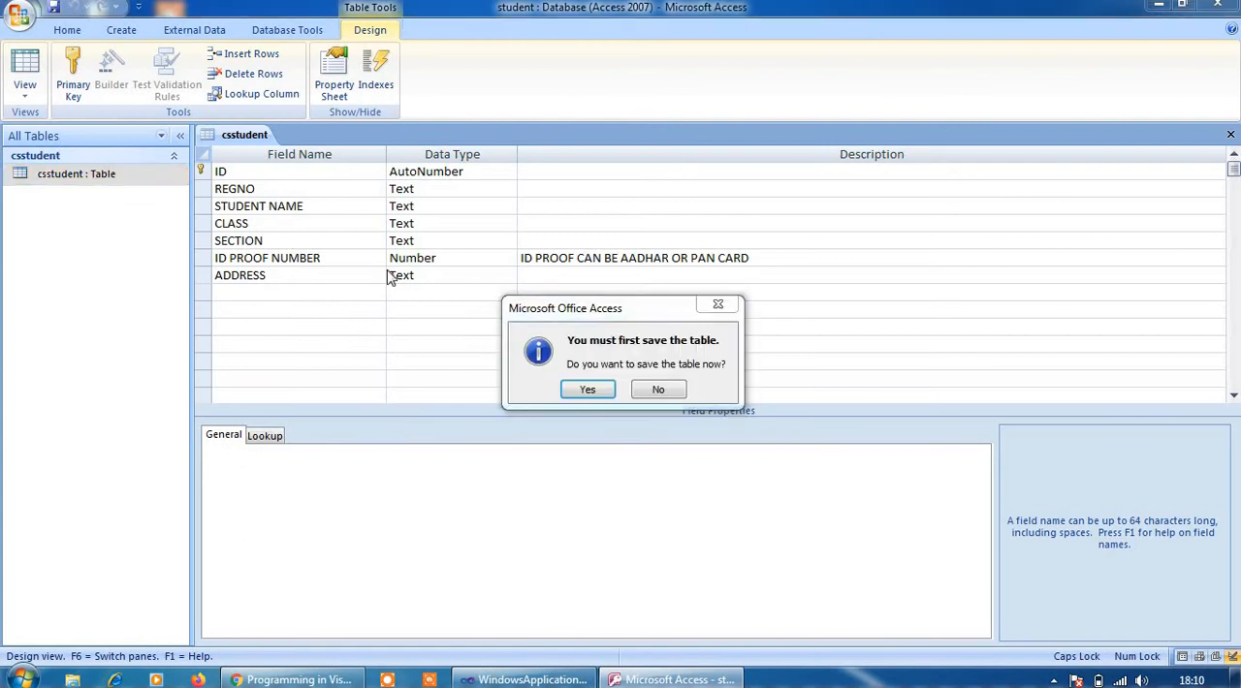
pyautogui.click(587, 390)
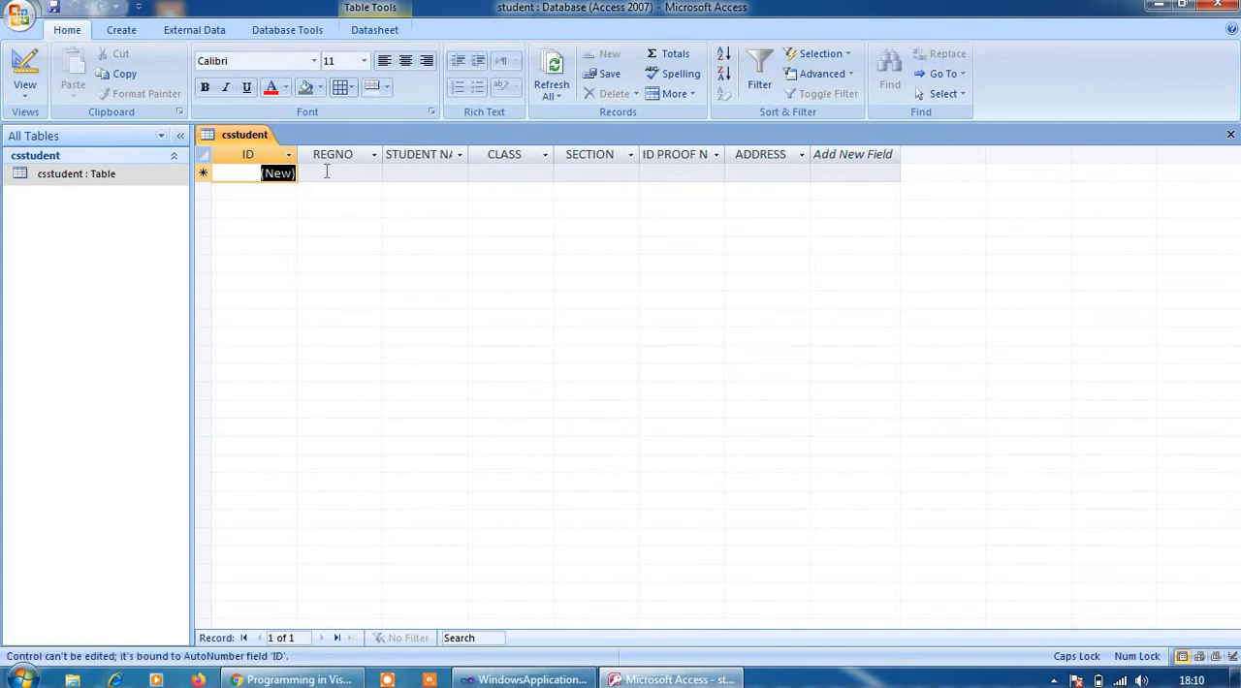
pyautogui.click(324, 175)
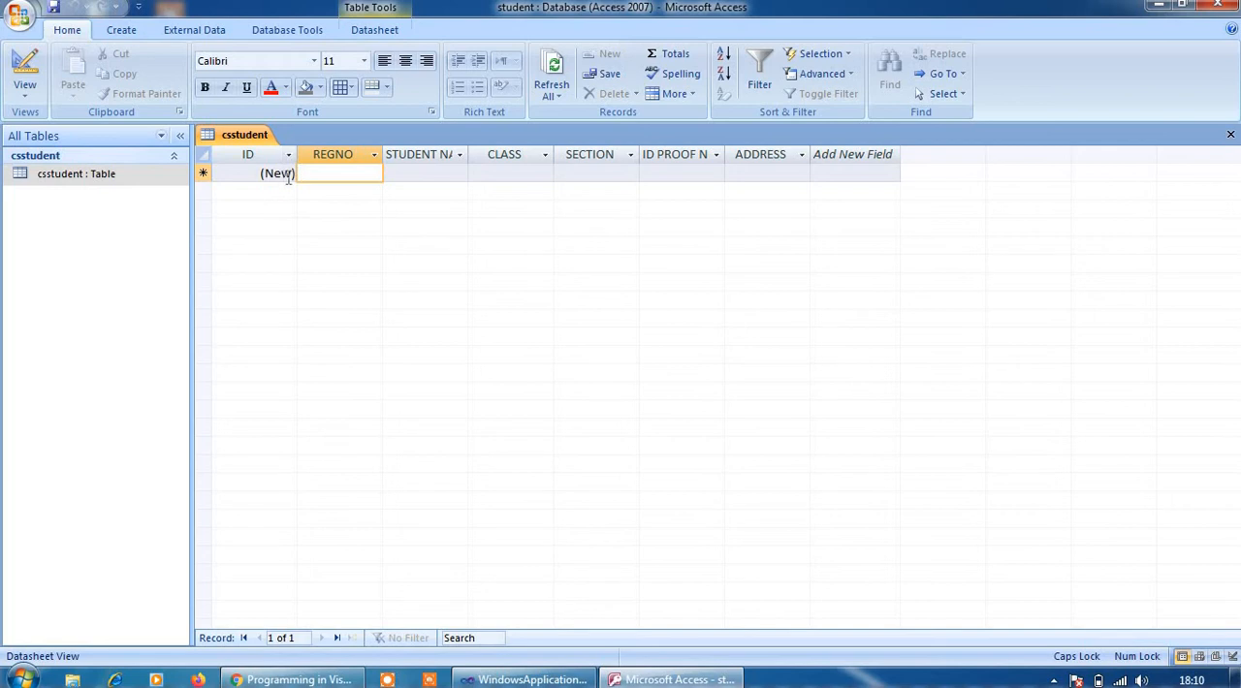
pyautogui.click(287, 172)
pyautogui.click(287, 155)
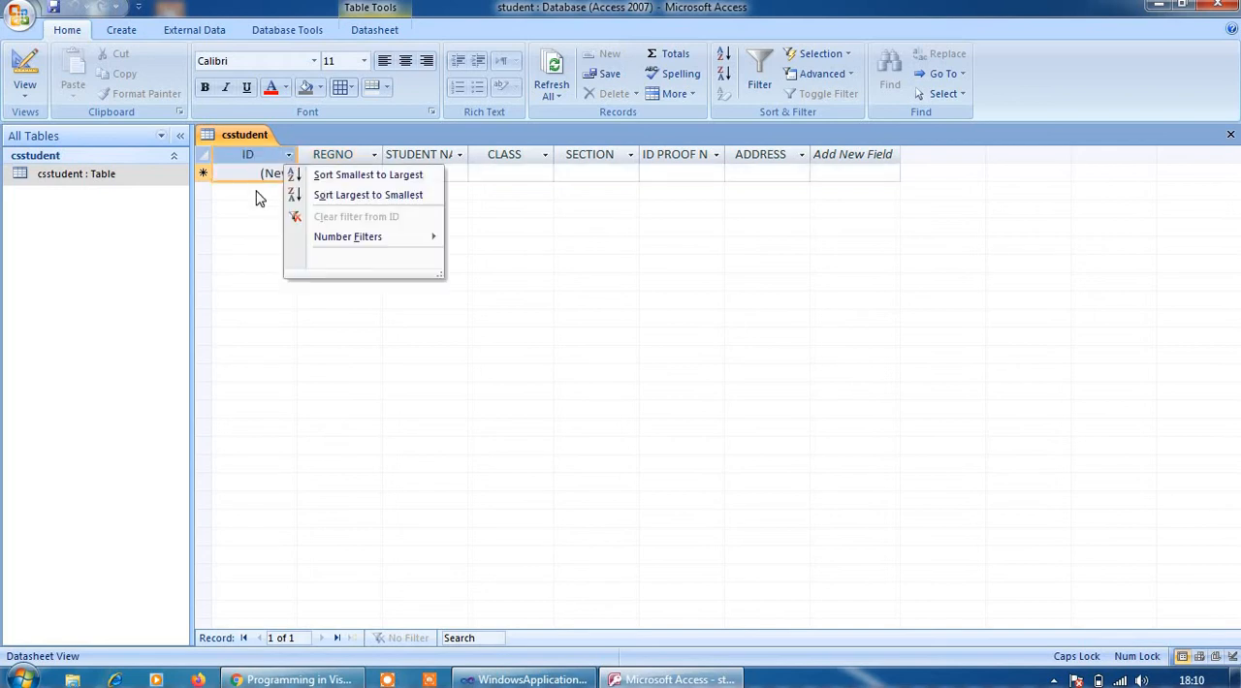
pyautogui.click(275, 178)
# Fill in the first record with the registration number, the student's name, class III CS and section A
pyautogui.click(331, 174)
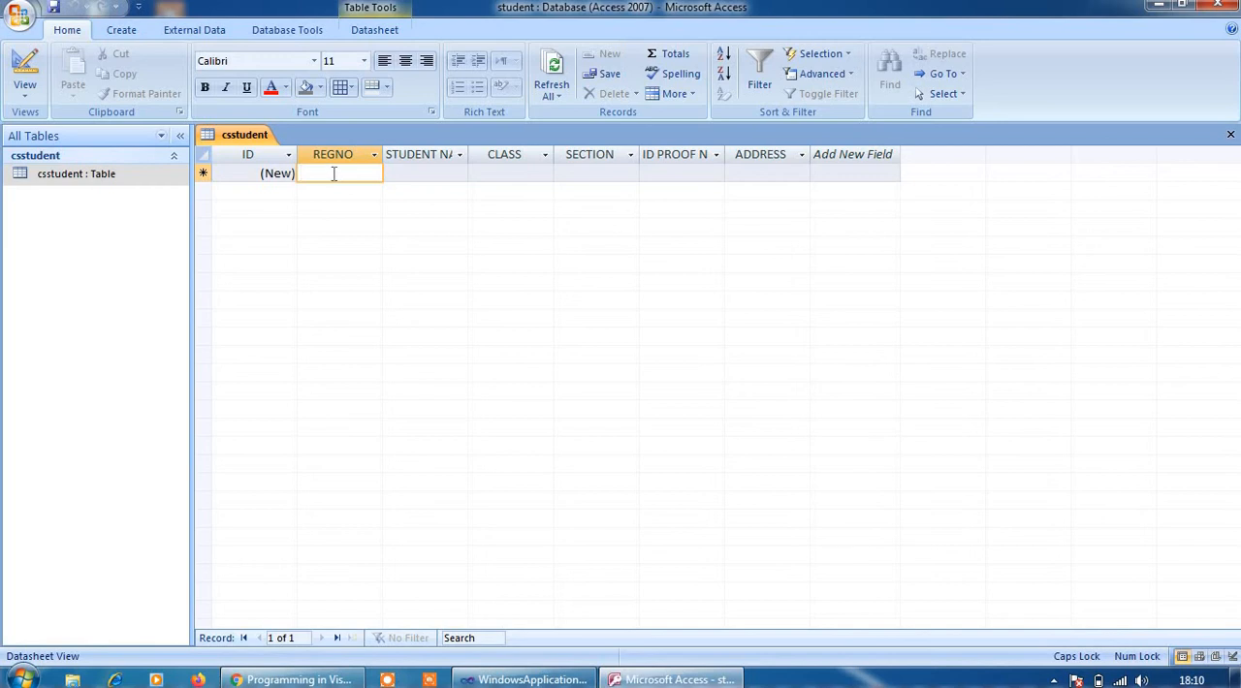
pyautogui.write('UCS')
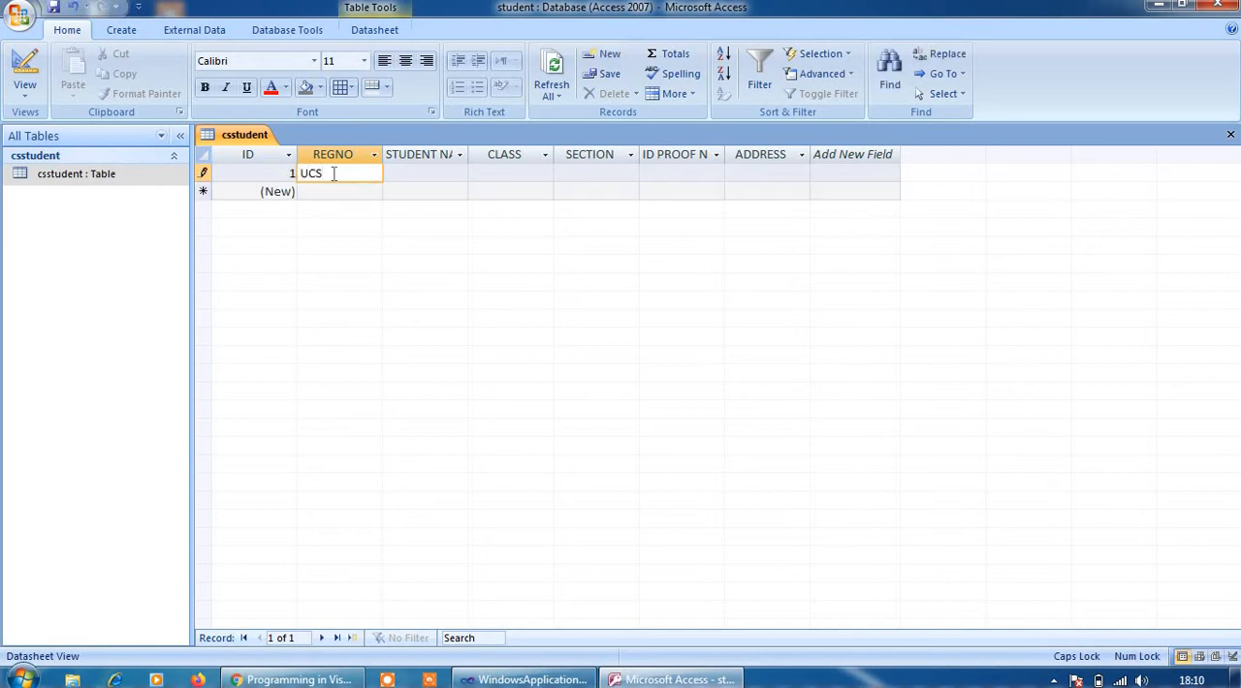
pyautogui.write('100')
pyautogui.click(402, 172)
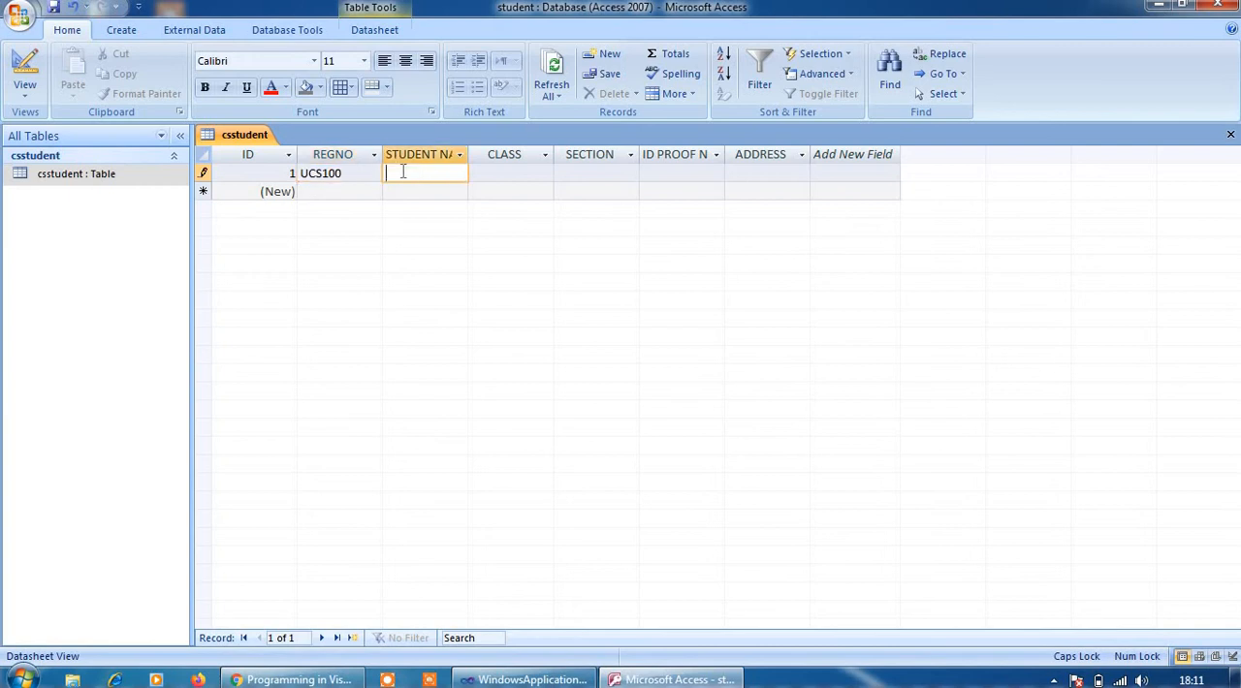
pyautogui.write('PRIYA')
pyautogui.click(527, 175)
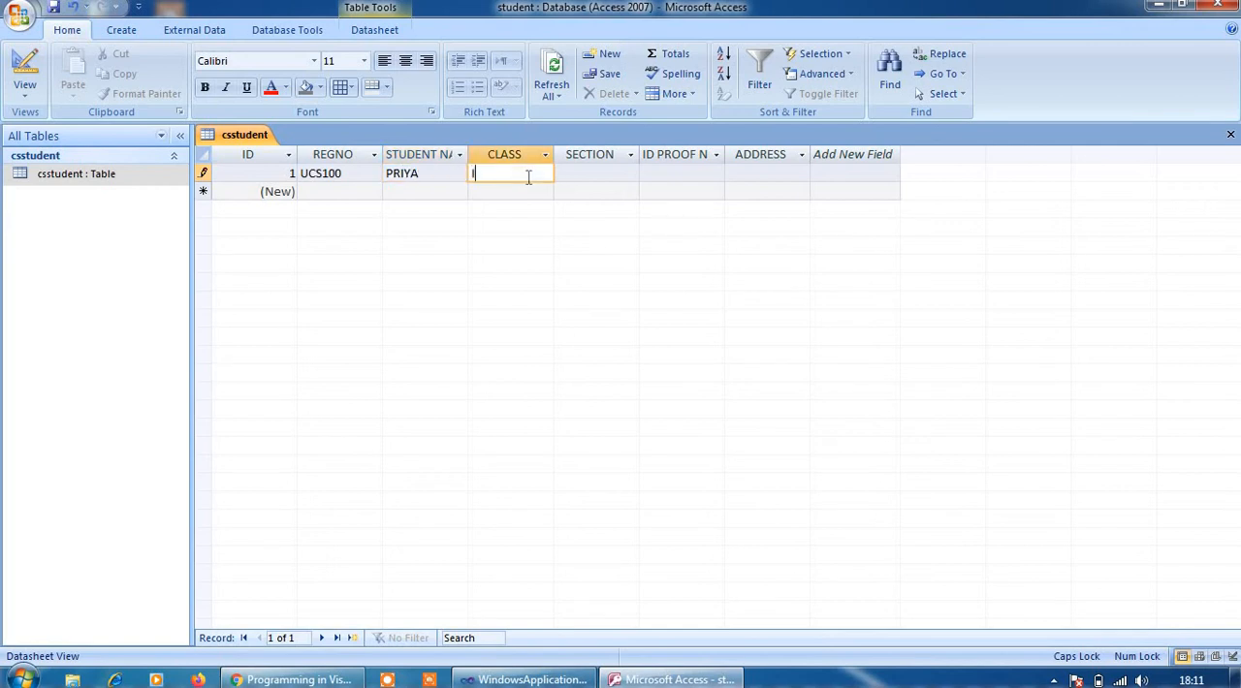
pyautogui.write('III CS')
pyautogui.click(594, 172)
pyautogui.write('A')
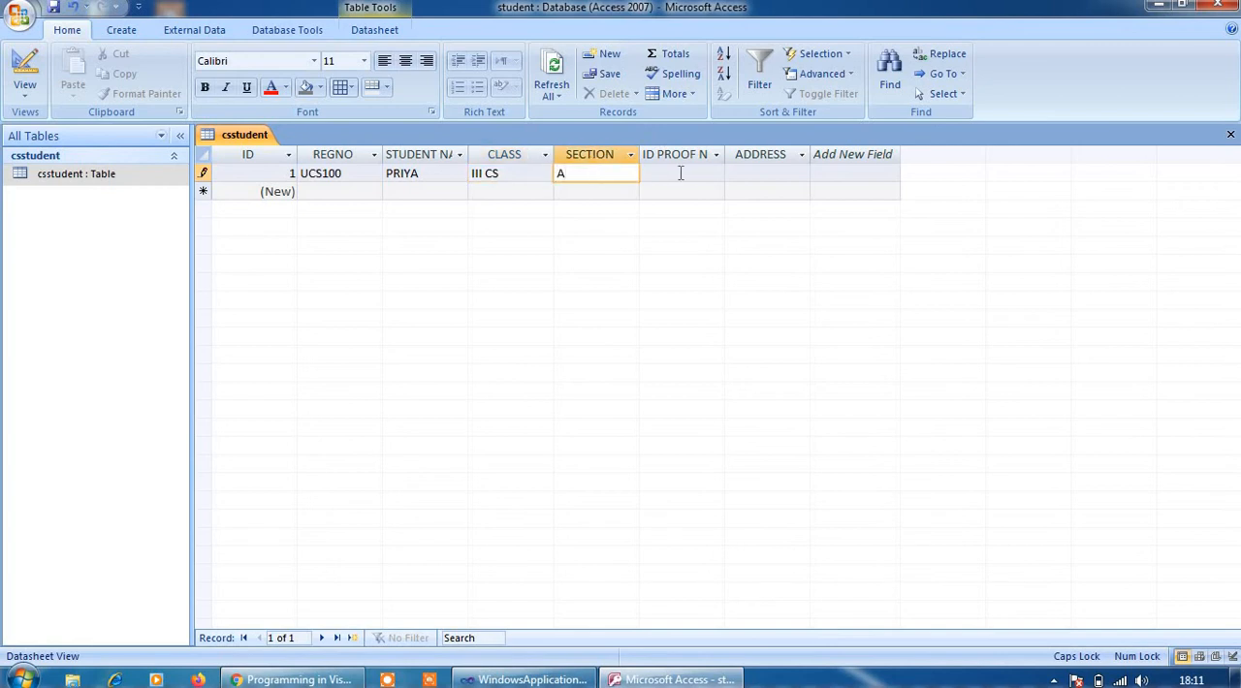
# Try to enter a 13-digit ID proof number in the first record
pyautogui.click(681, 173)
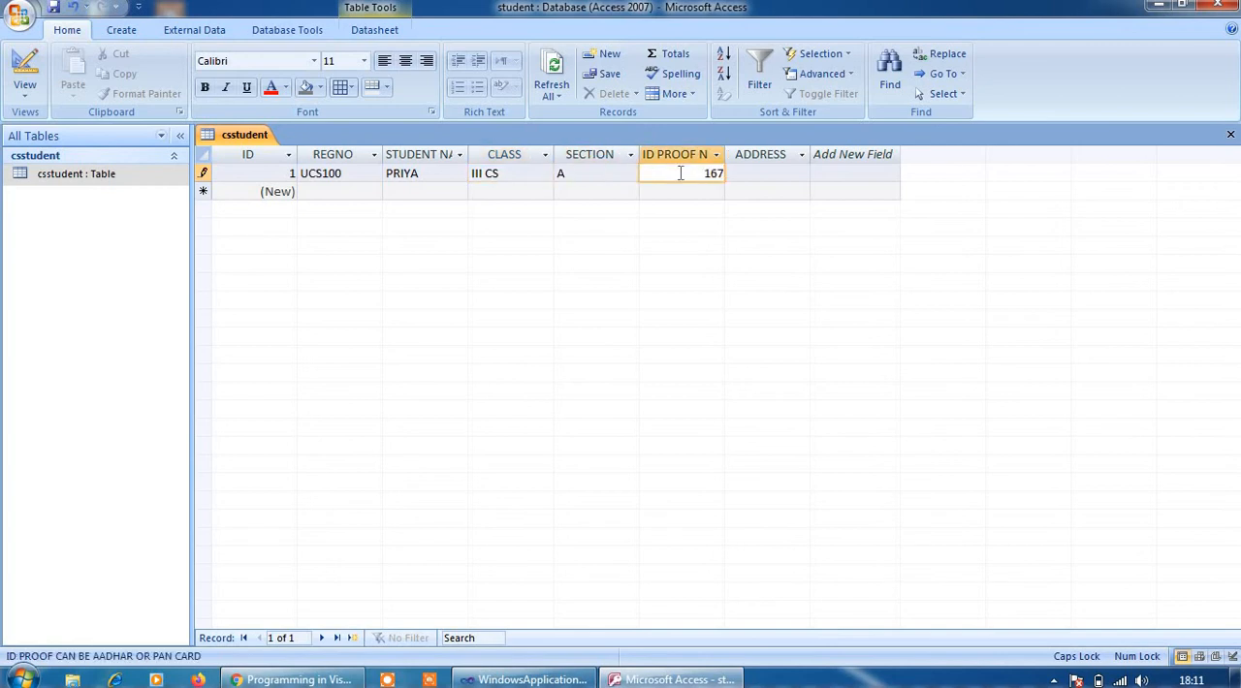
pyautogui.click(753, 176)
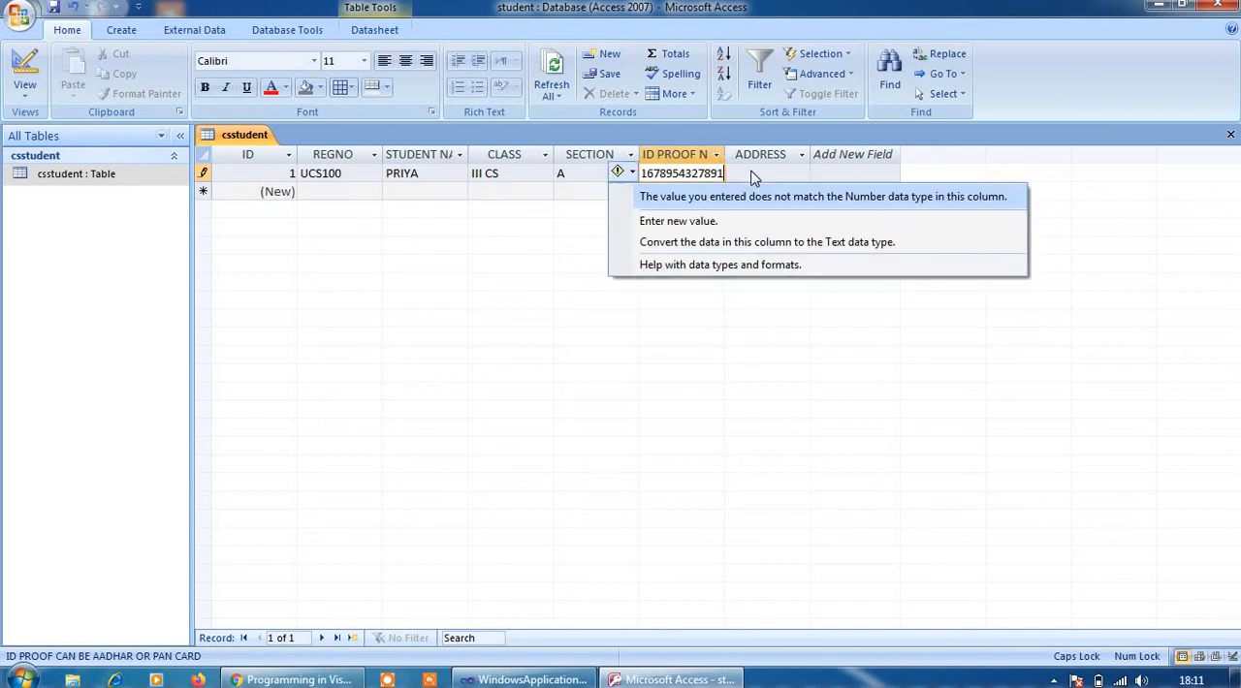
pyautogui.click(541, 322)
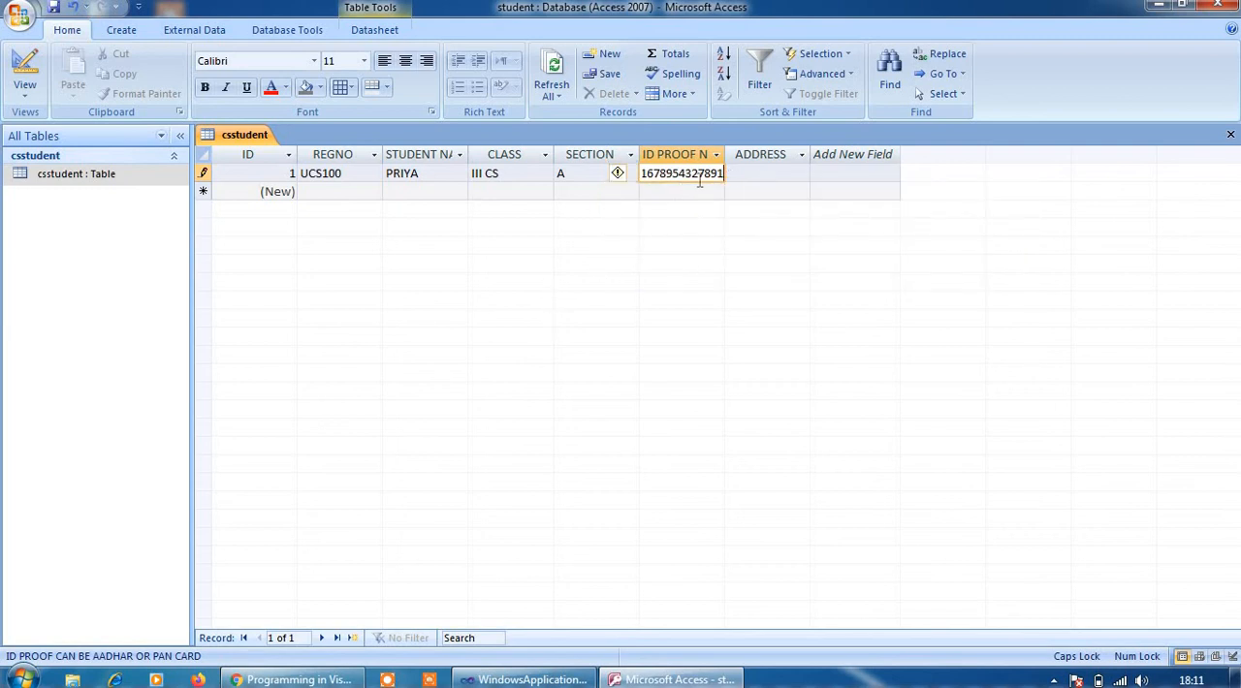
# Replace the first record's ID proof number with a seven-digit one and fill in the student's address
pyautogui.press('BackSpace')
pyautogui.press('BackSpace')
pyautogui.press('BackSpace')
pyautogui.press('BackSpace')
pyautogui.press('BackSpace')
pyautogui.press('BackSpace')
pyautogui.press('BackSpace')
pyautogui.press('BackSpace')
pyautogui.press('BackSpace')
pyautogui.press('BackSpace')
pyautogui.press('BackSpace')
pyautogui.press('BackSpace')
pyautogui.press('BackSpace')
pyautogui.write('1456765')
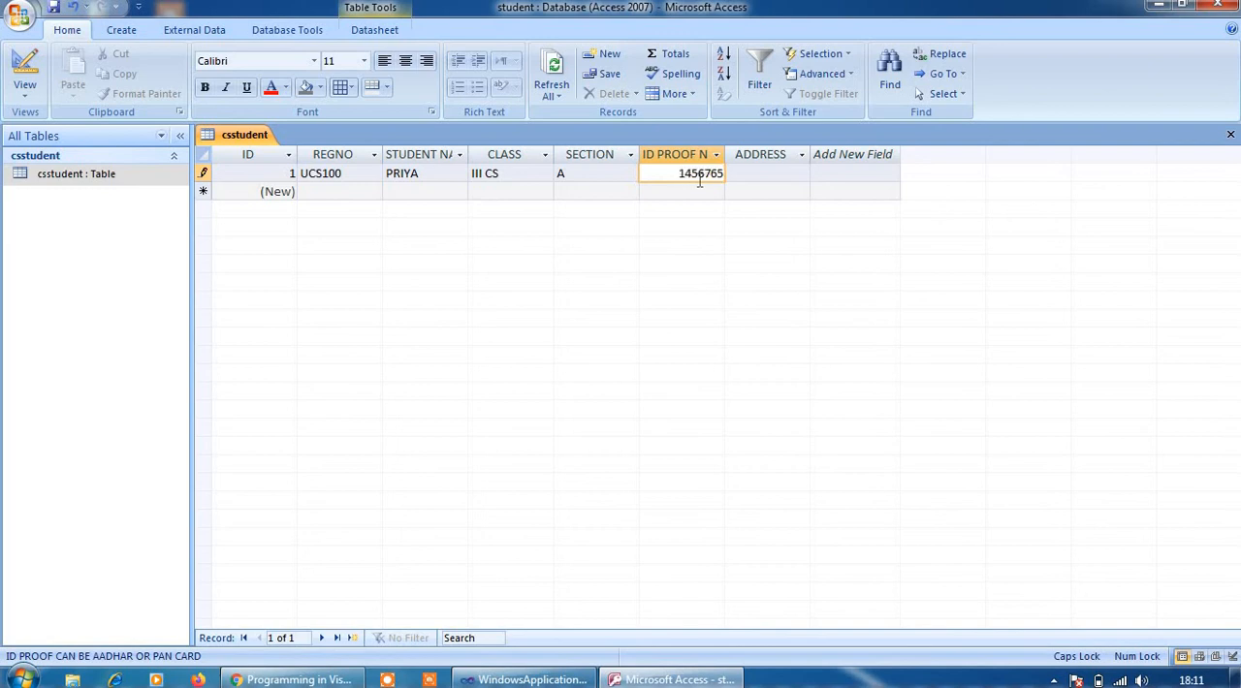
pyautogui.click(751, 175)
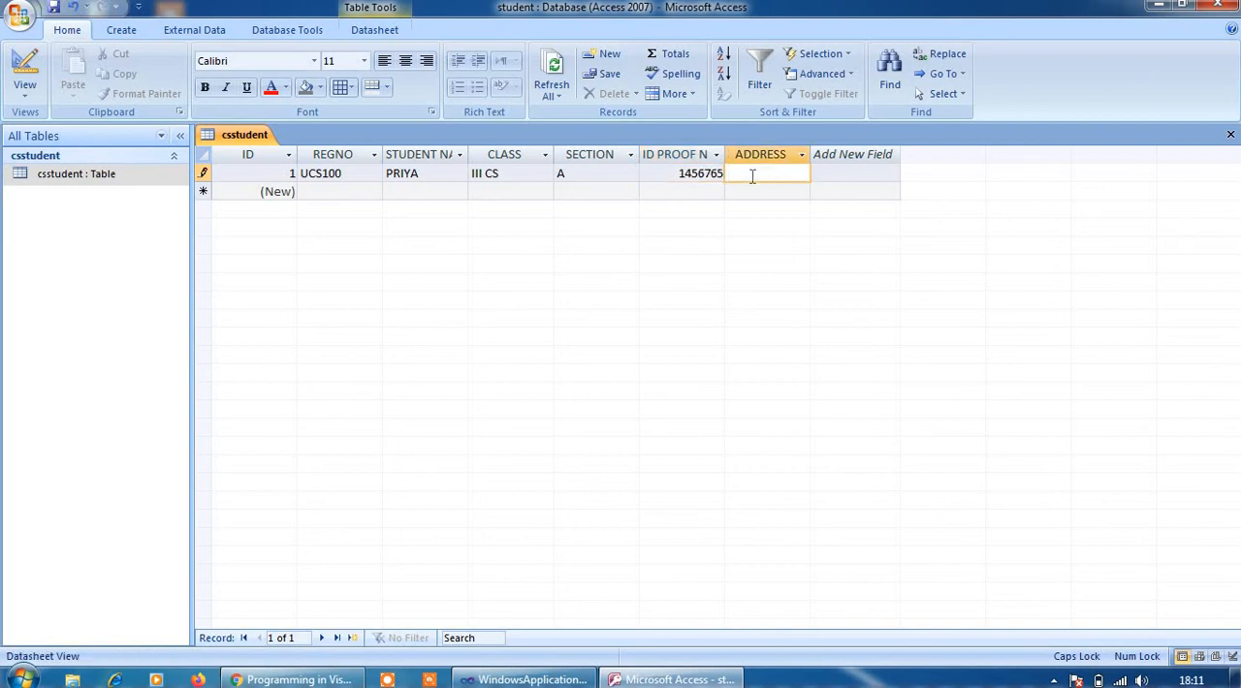
pyautogui.press('Tab')
pyautogui.press('BackSpace')
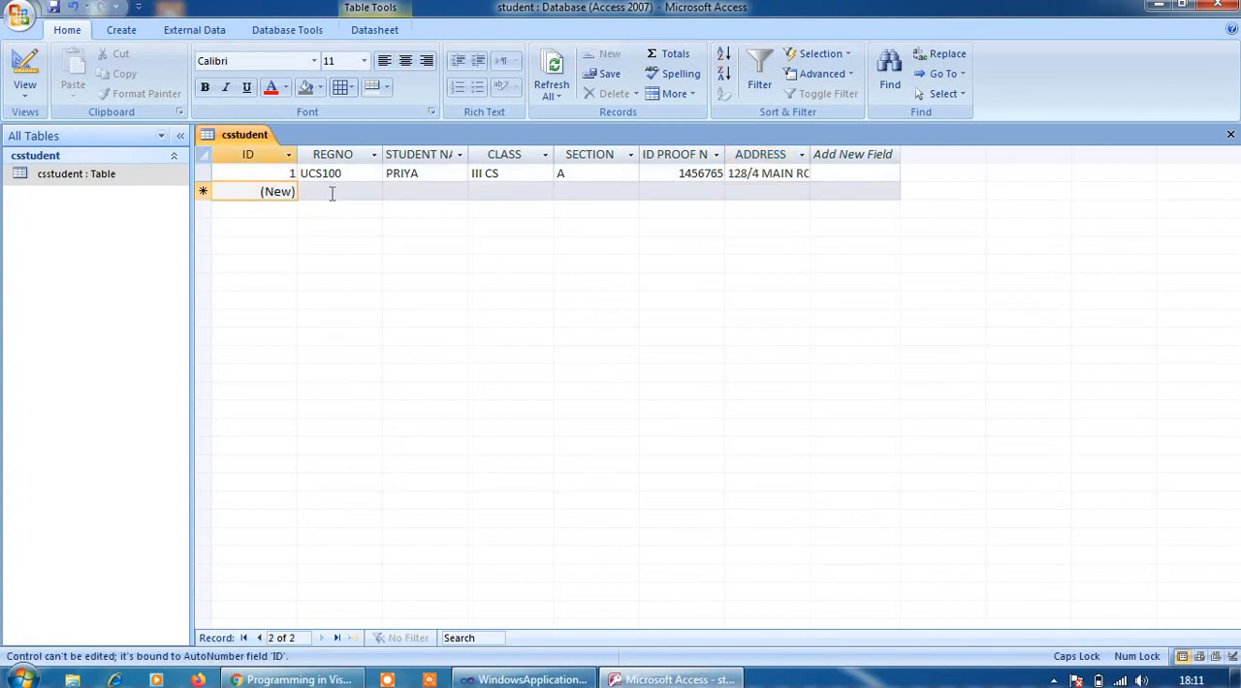
# Fill in the second record with the registration number, the student's name, class III CS and section B
pyautogui.click(323, 191)
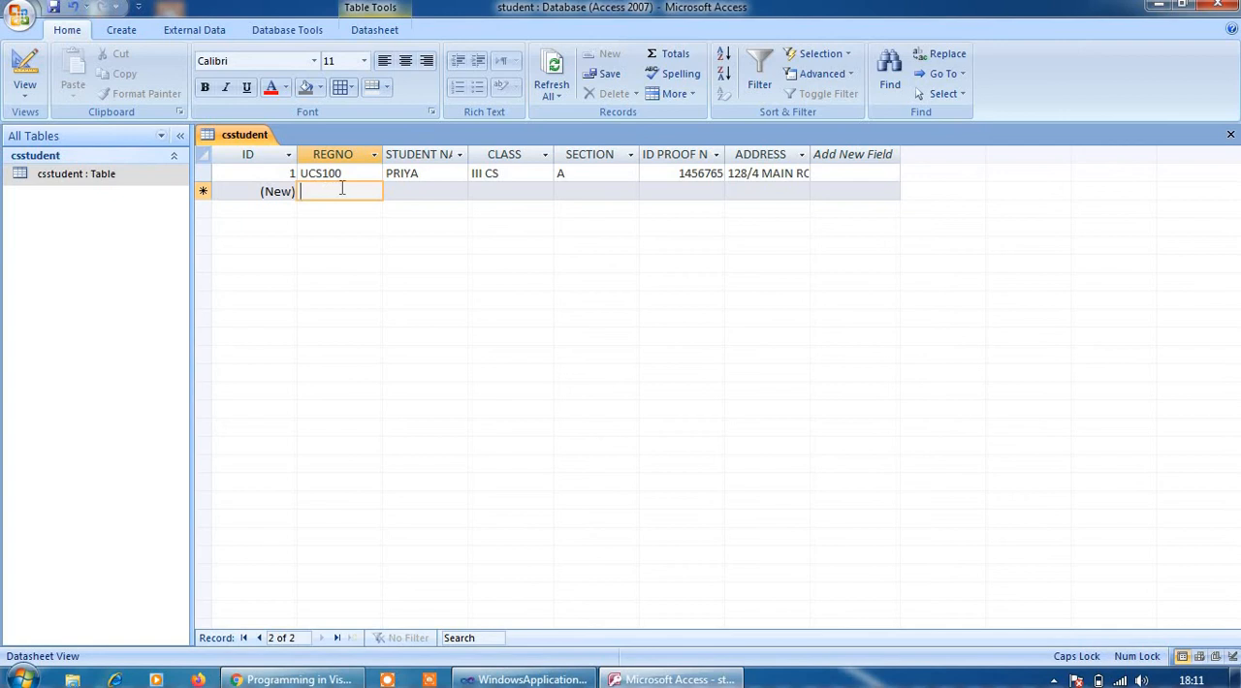
pyautogui.write('UC')
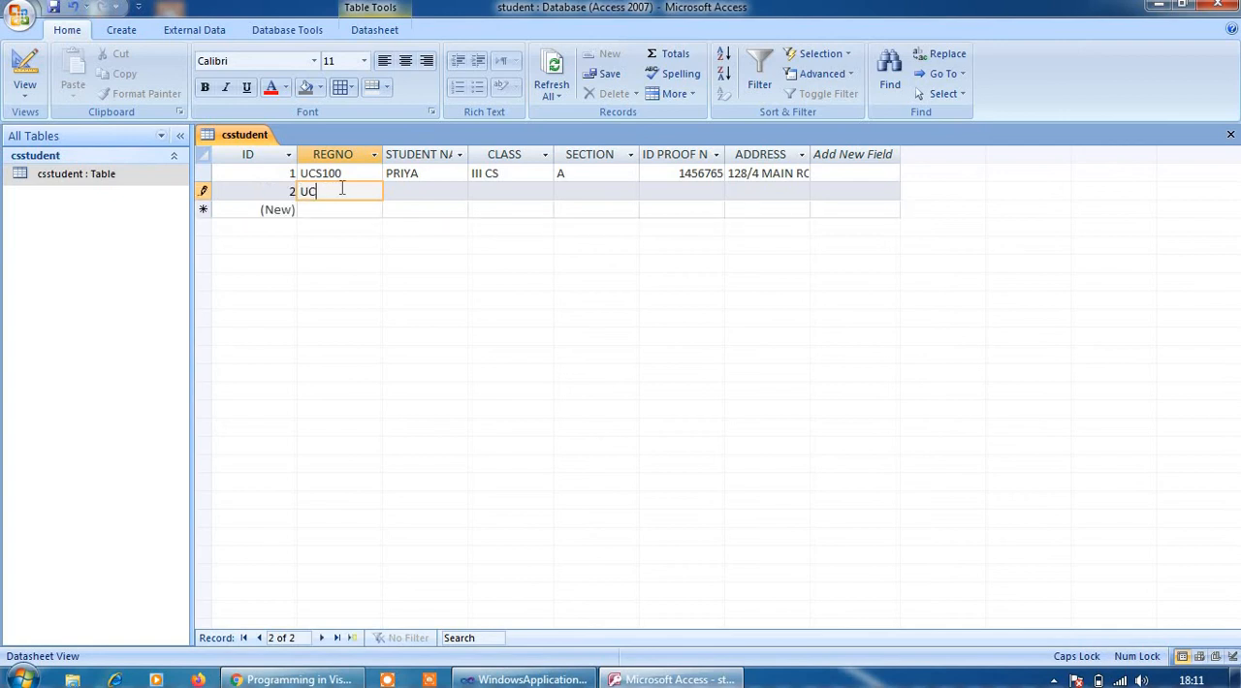
pyautogui.write('S103')
pyautogui.press('Tab')
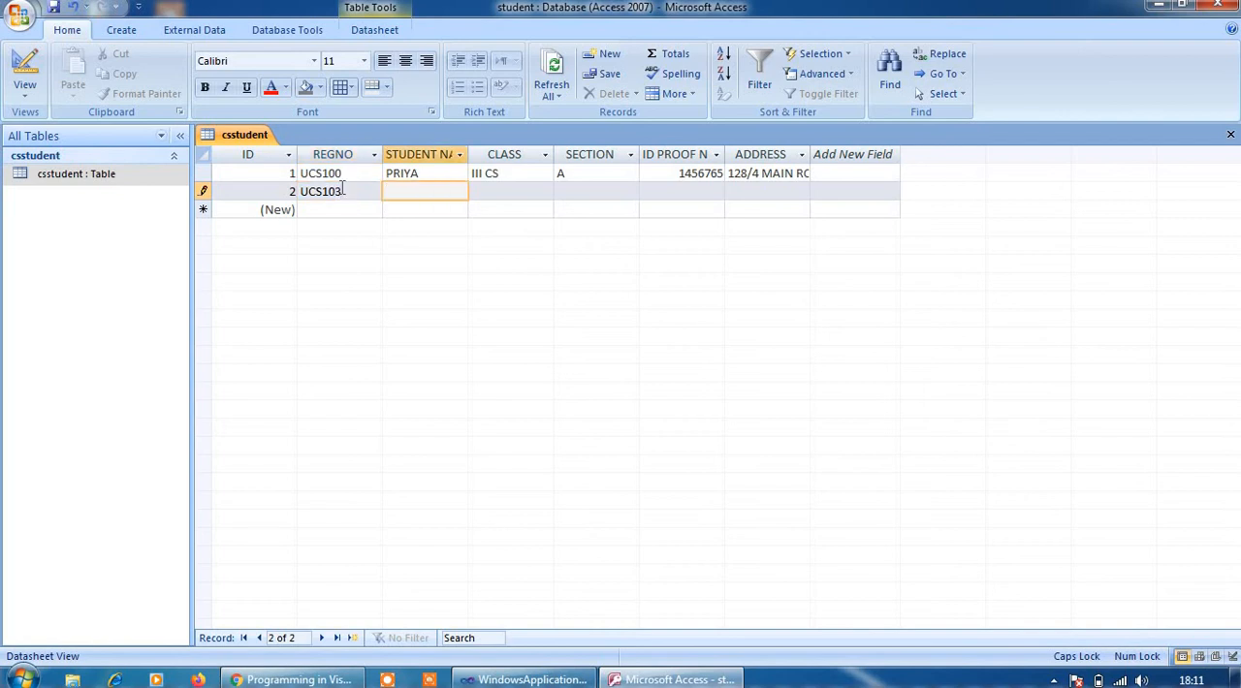
pyautogui.write('RAMESH')
pyautogui.press('Tab')
pyautogui.write('III')
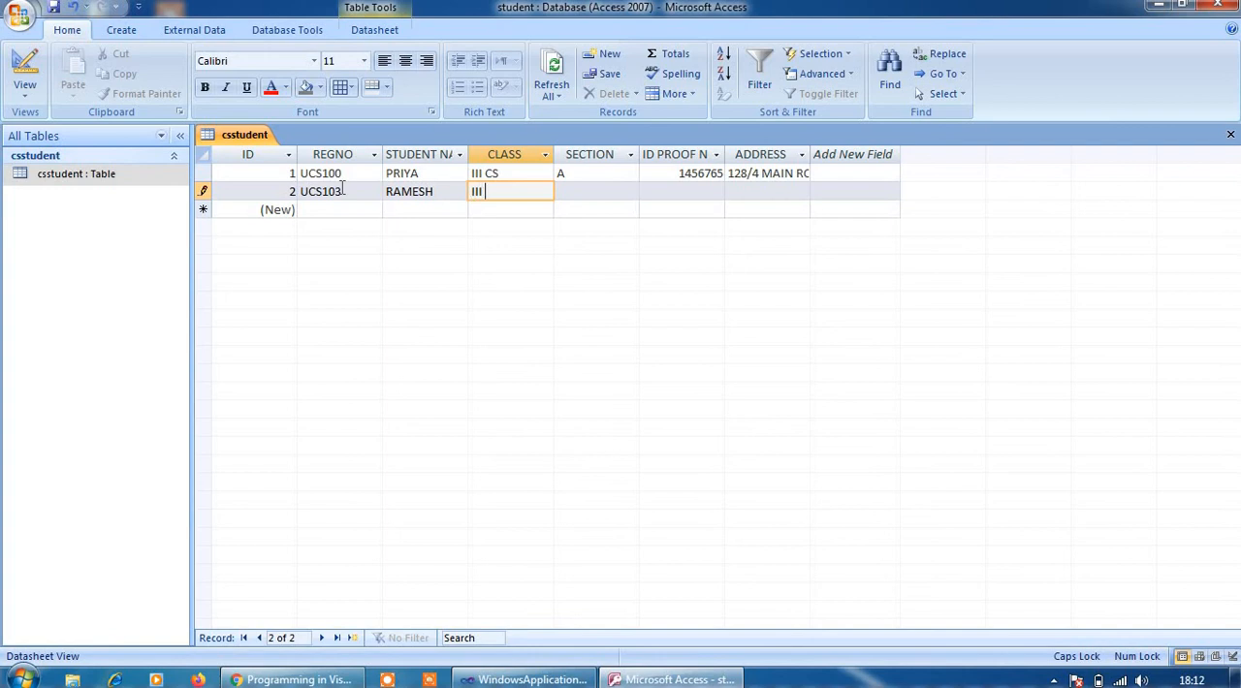
pyautogui.write(' CS')
pyautogui.press('Tab')
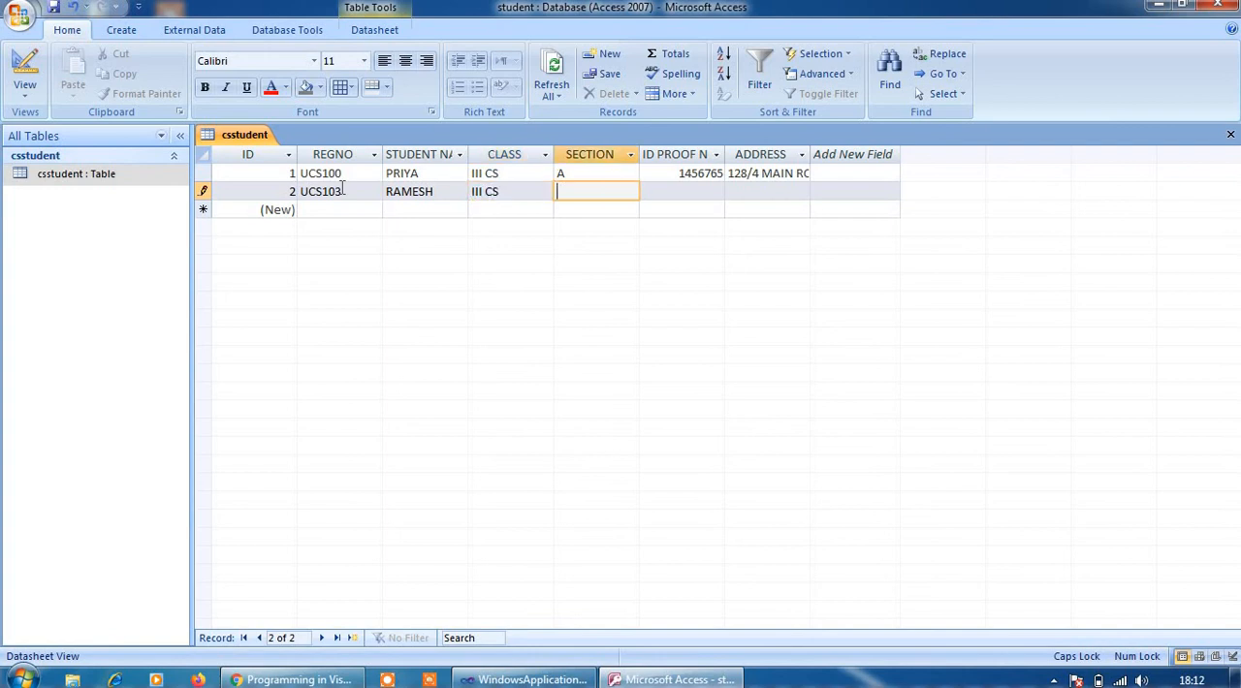
pyautogui.press('Tab')
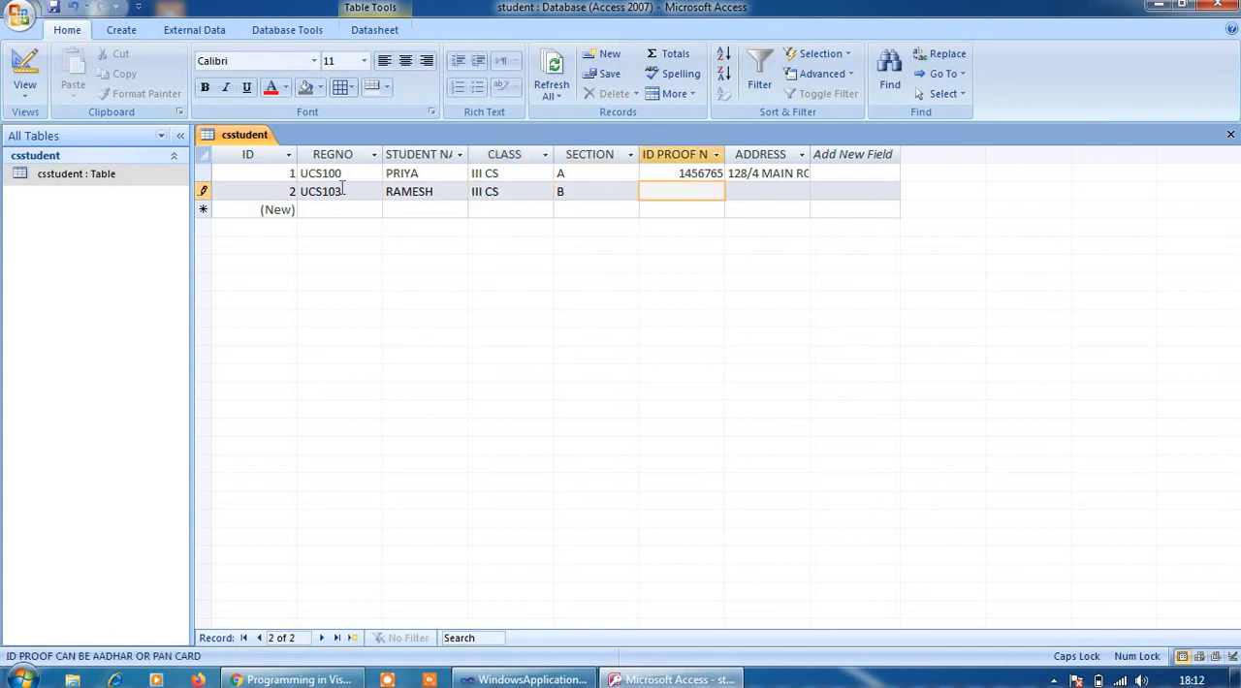
# Complete the second record with a six-digit ID proof number and the student's address
pyautogui.write('678543')
pyautogui.click(753, 193)
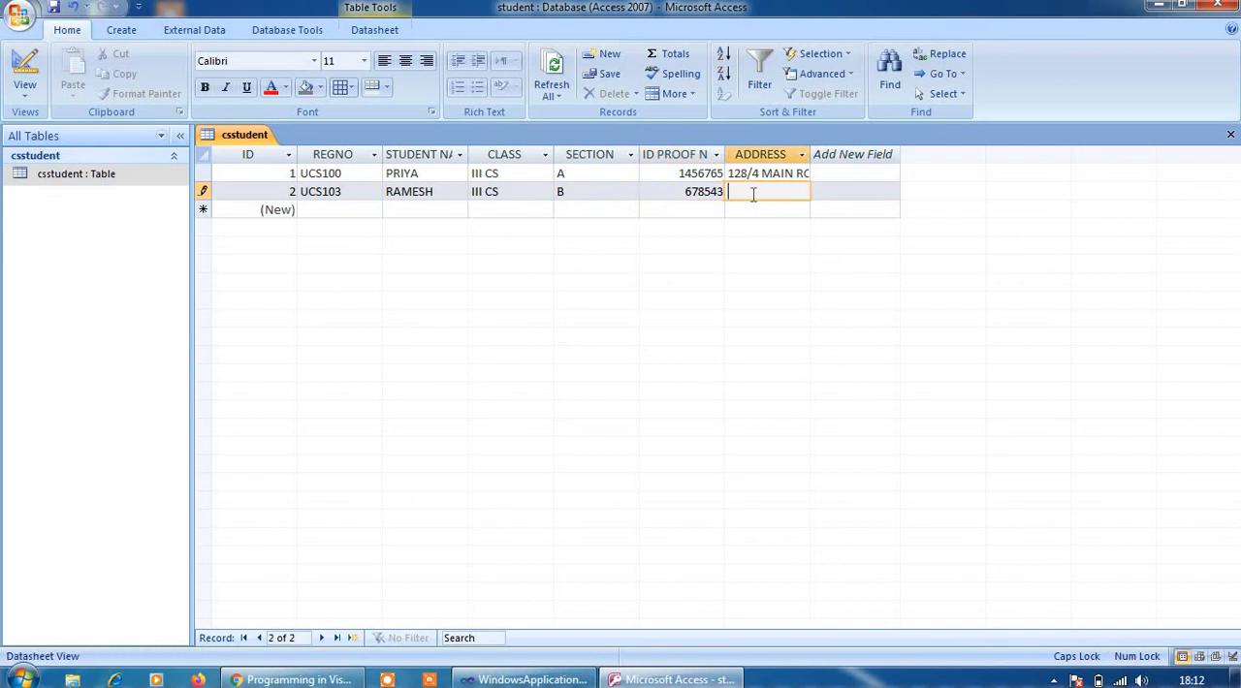
pyautogui.click(482, 214)
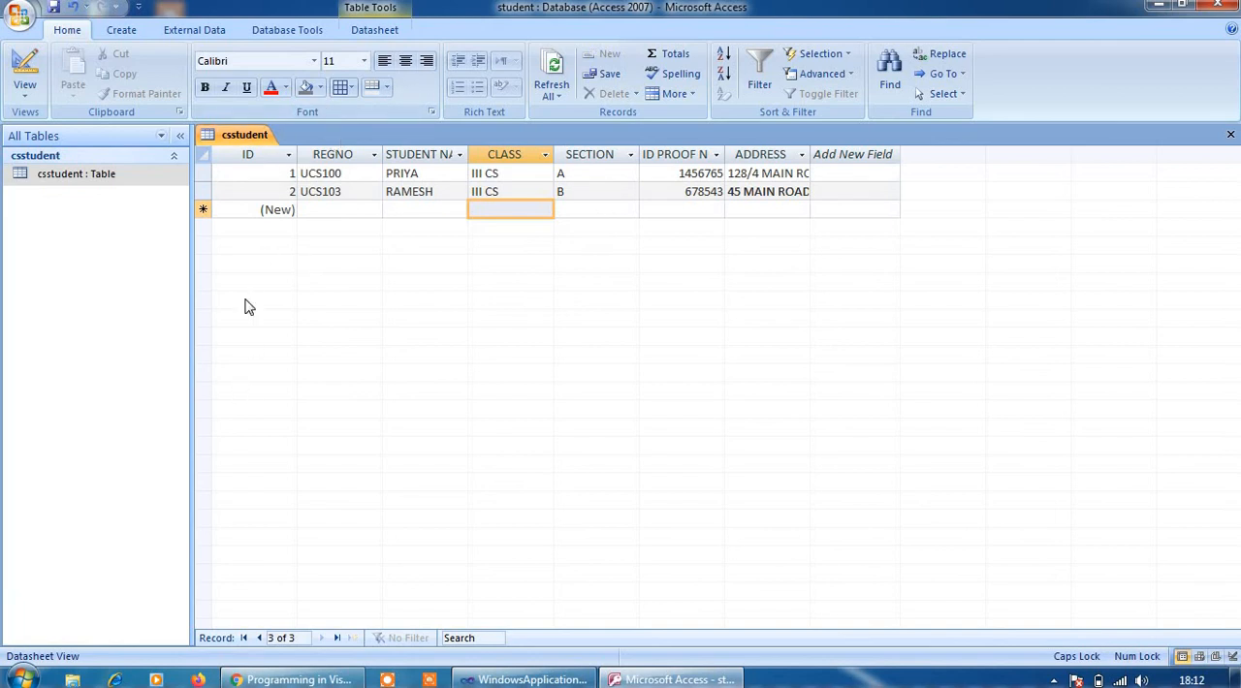
# Open the csstudent table in Design View and examine the properties of the ID PROOF NUMBER field
pyautogui.click(51, 180)
pyautogui.doubleClick(51, 181)
pyautogui.rightClick(24, 182)
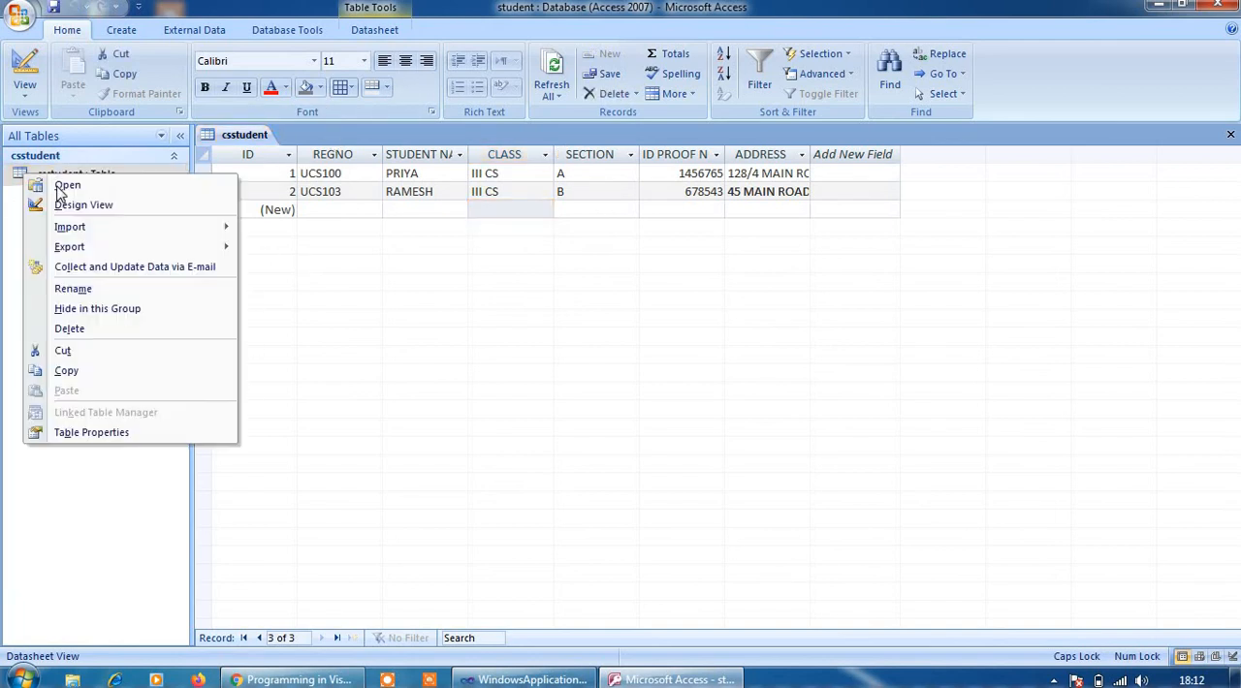
pyautogui.click(62, 207)
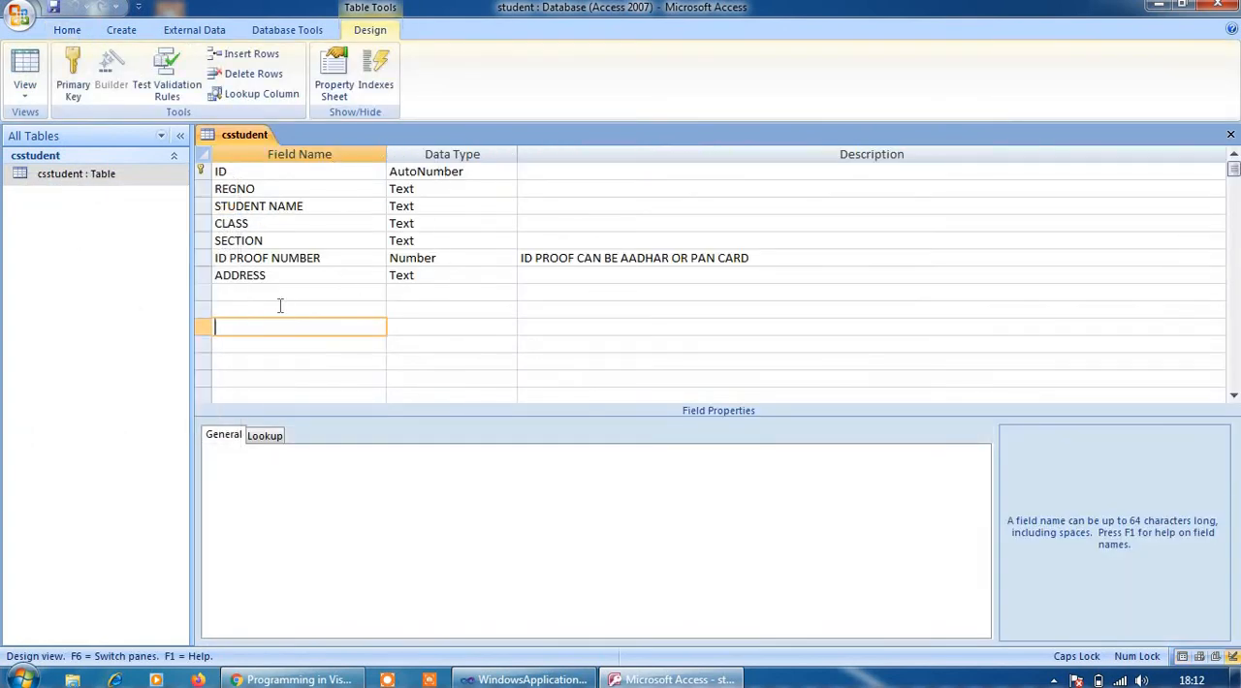
pyautogui.click(279, 260)
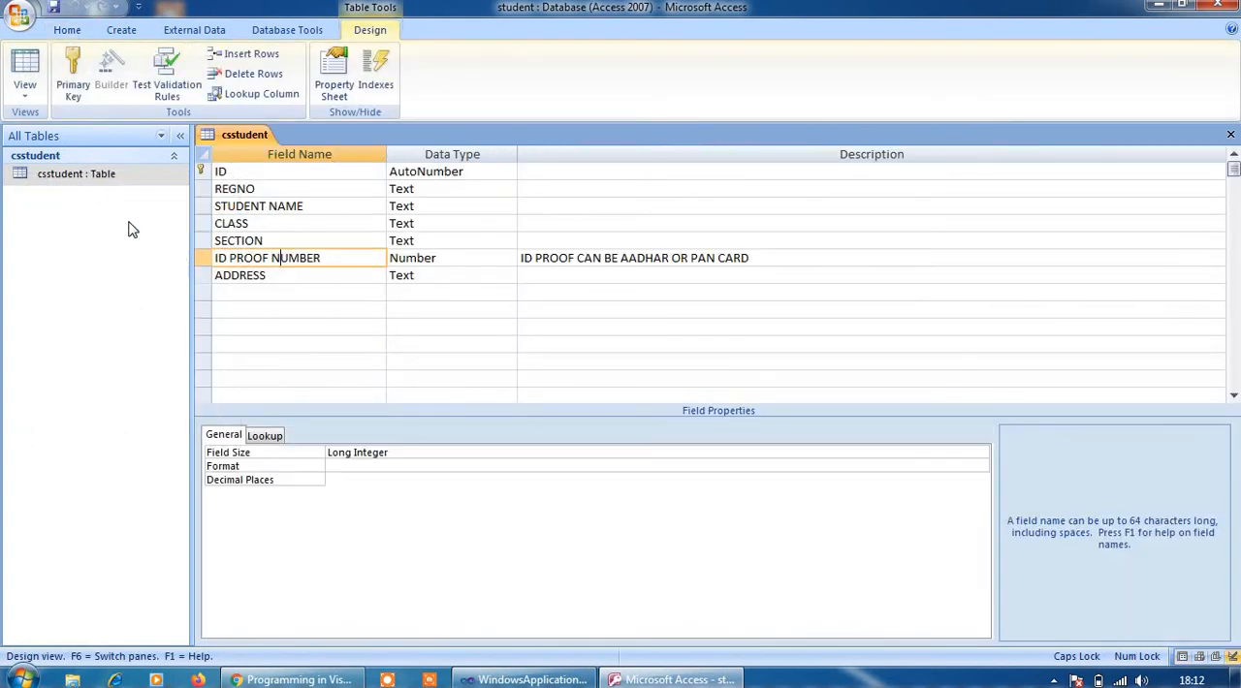
# Reopen the csstudent table in Datasheet View
pyautogui.click(94, 179)
pyautogui.rightClick(94, 184)
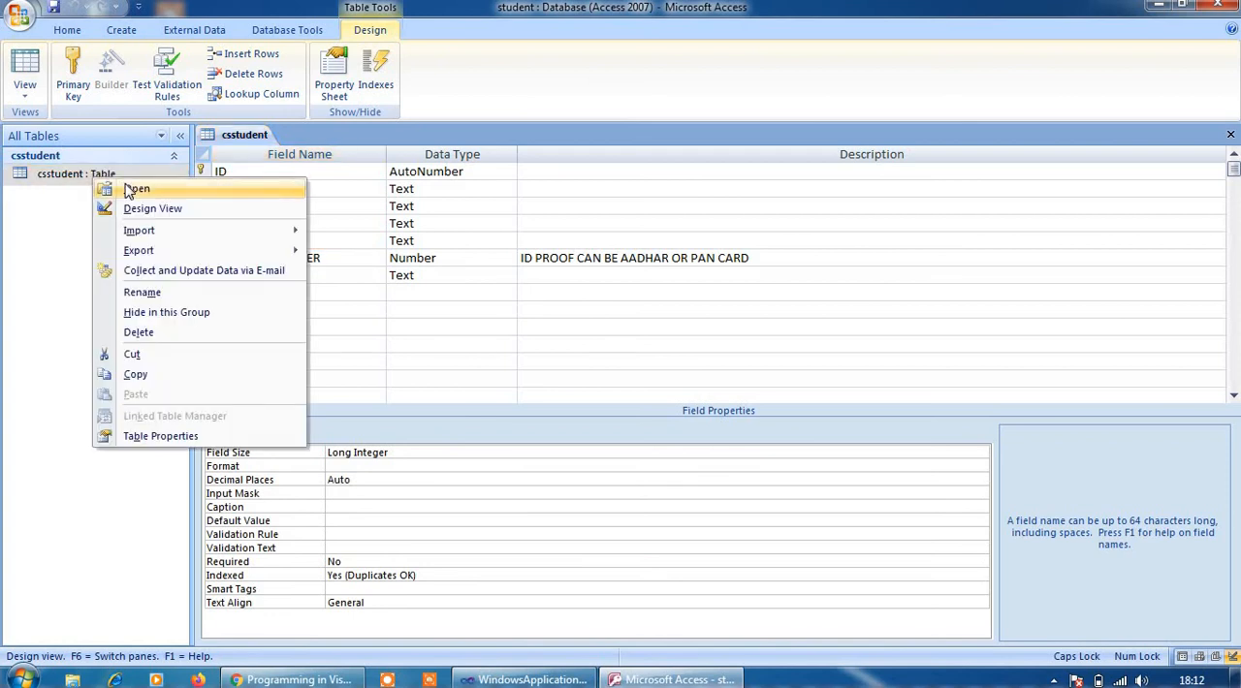
pyautogui.click(131, 189)
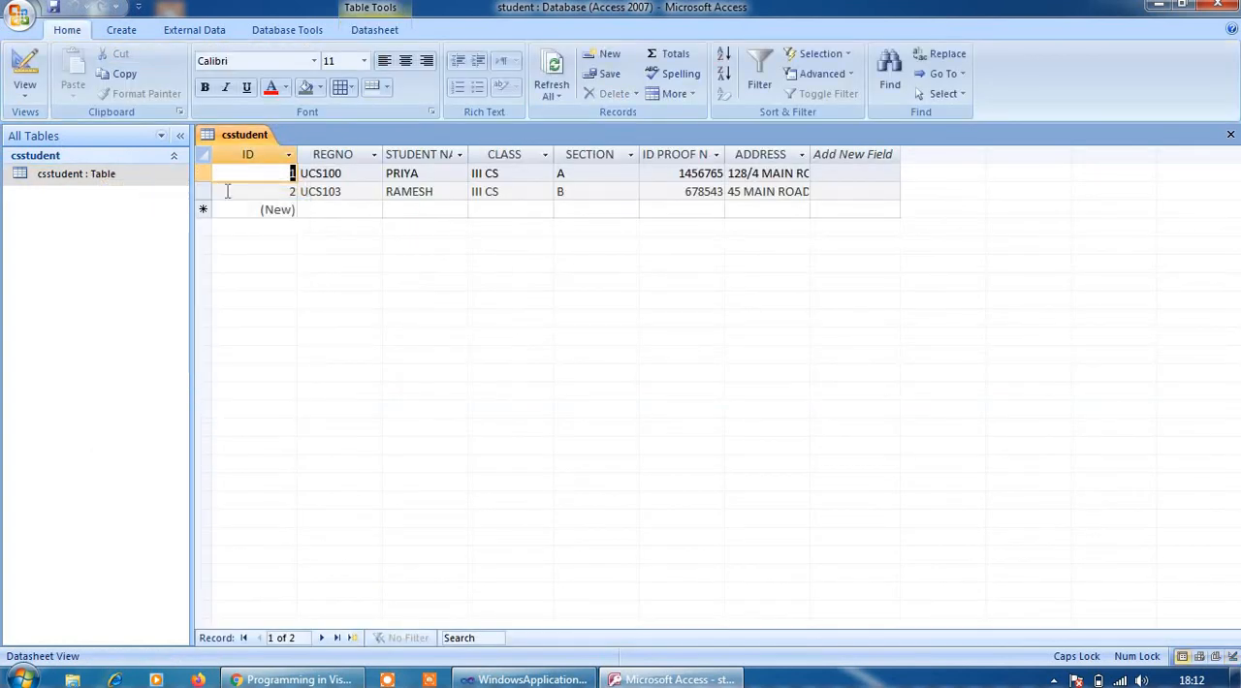
# Sort the csstudent records by ID from largest to smallest
pyautogui.click(281, 211)
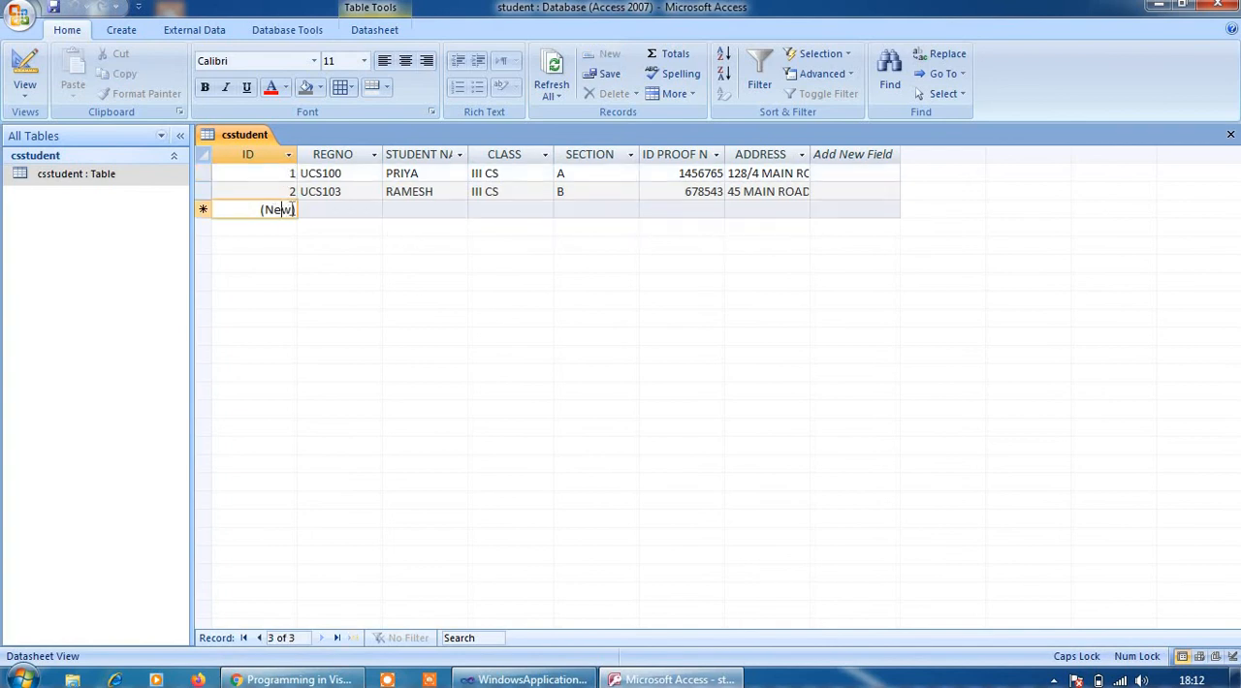
pyautogui.click(287, 156)
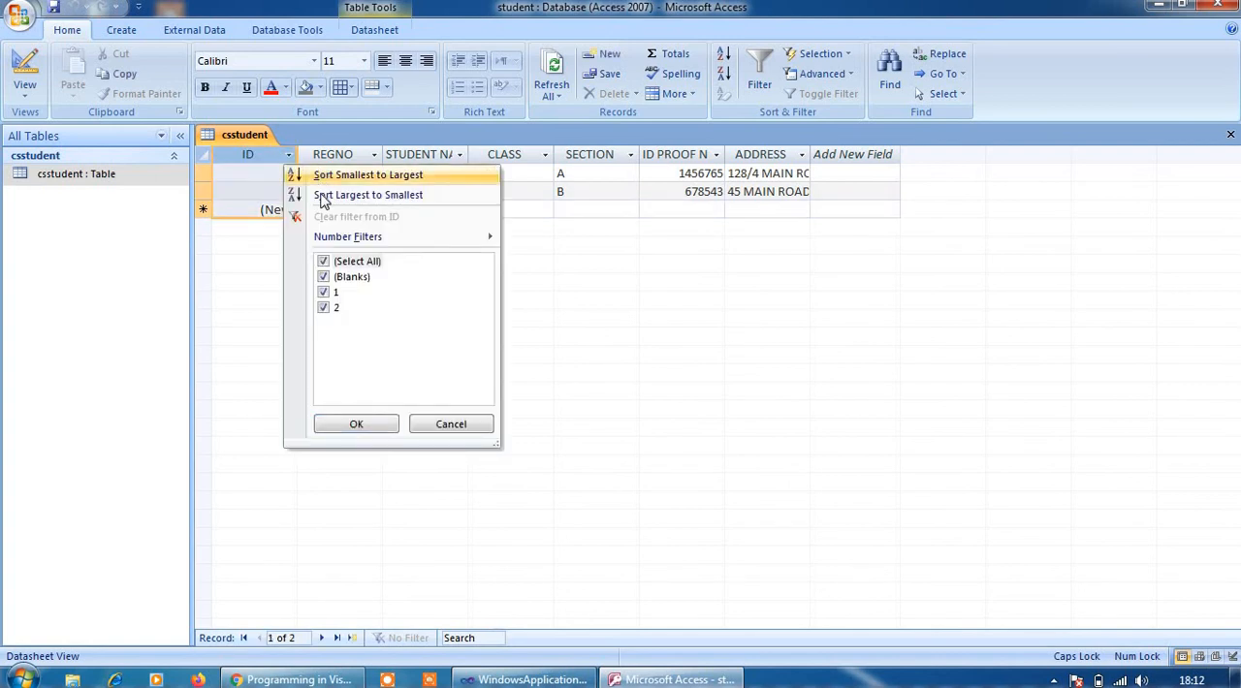
pyautogui.click(323, 198)
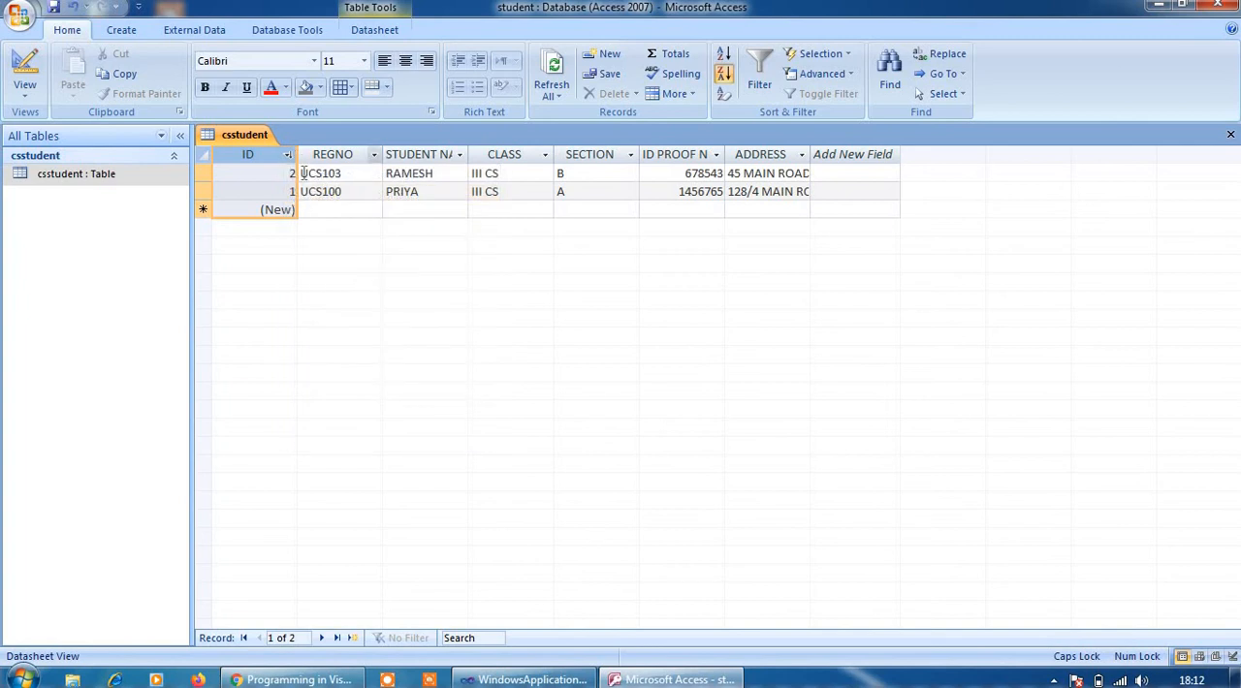
pyautogui.click(287, 155)
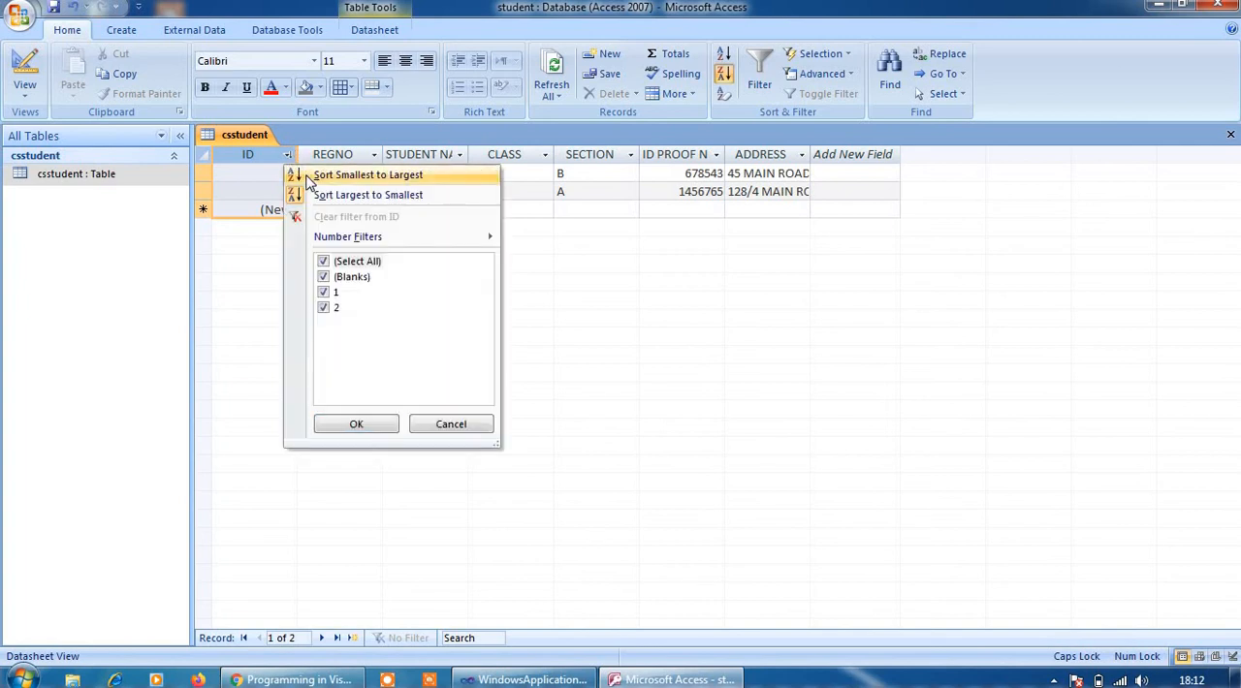
pyautogui.click(341, 173)
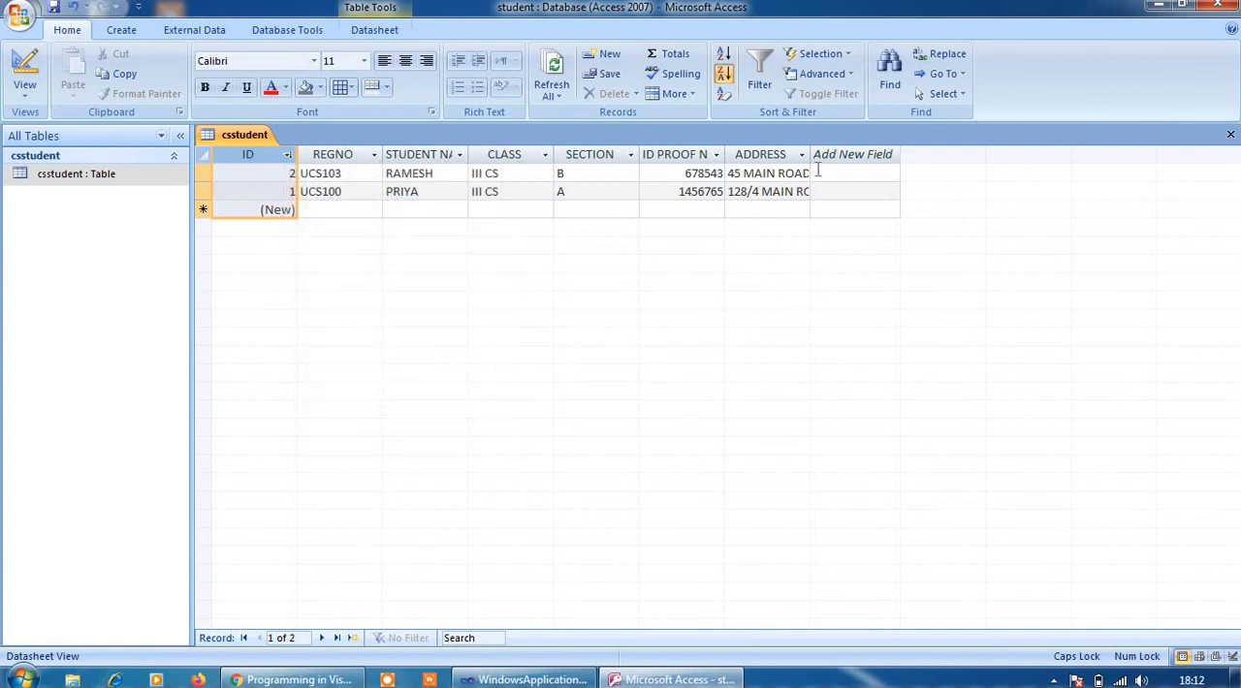
# Return to Design View and examine the ADDRESS field's data type, Required and Field Size properties
pyautogui.rightClick(74, 174)
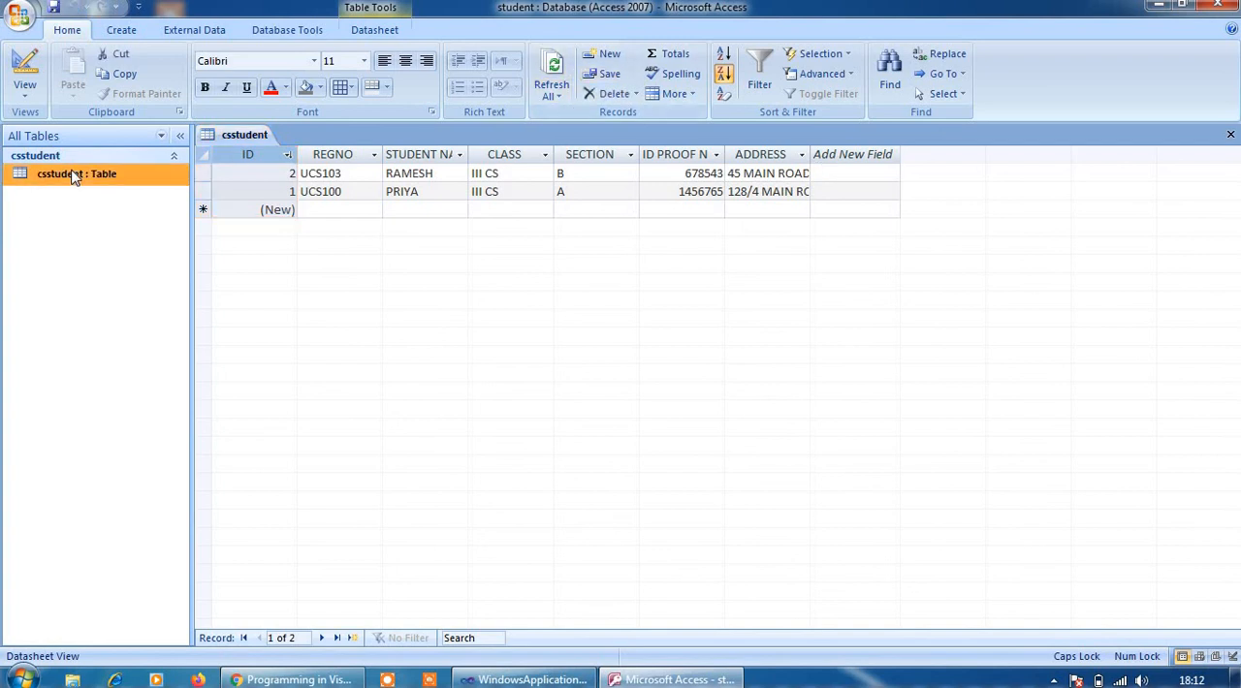
pyautogui.click(136, 201)
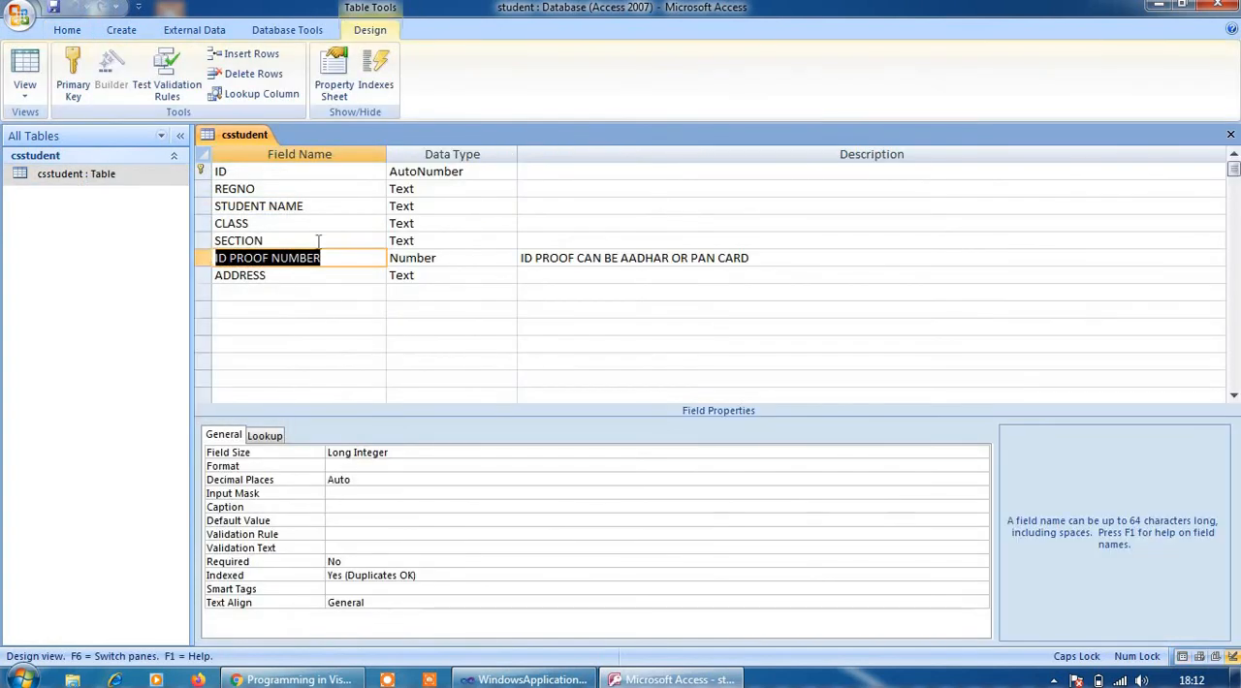
pyautogui.click(421, 275)
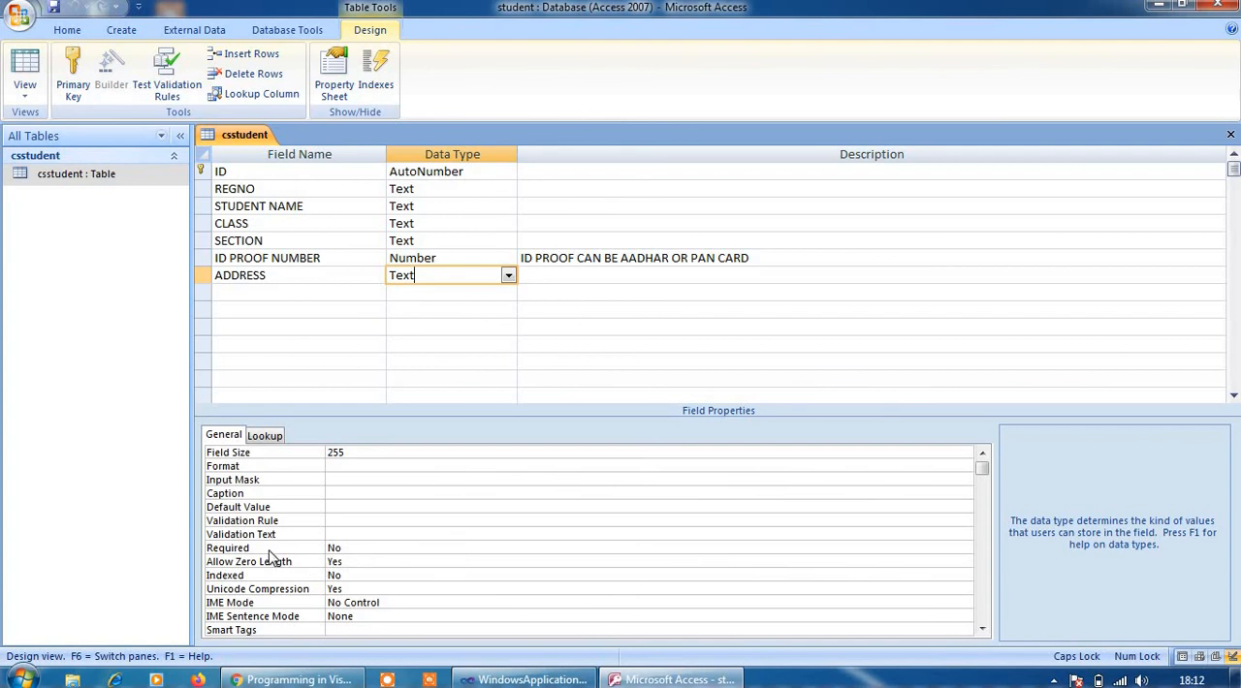
pyautogui.click(945, 549)
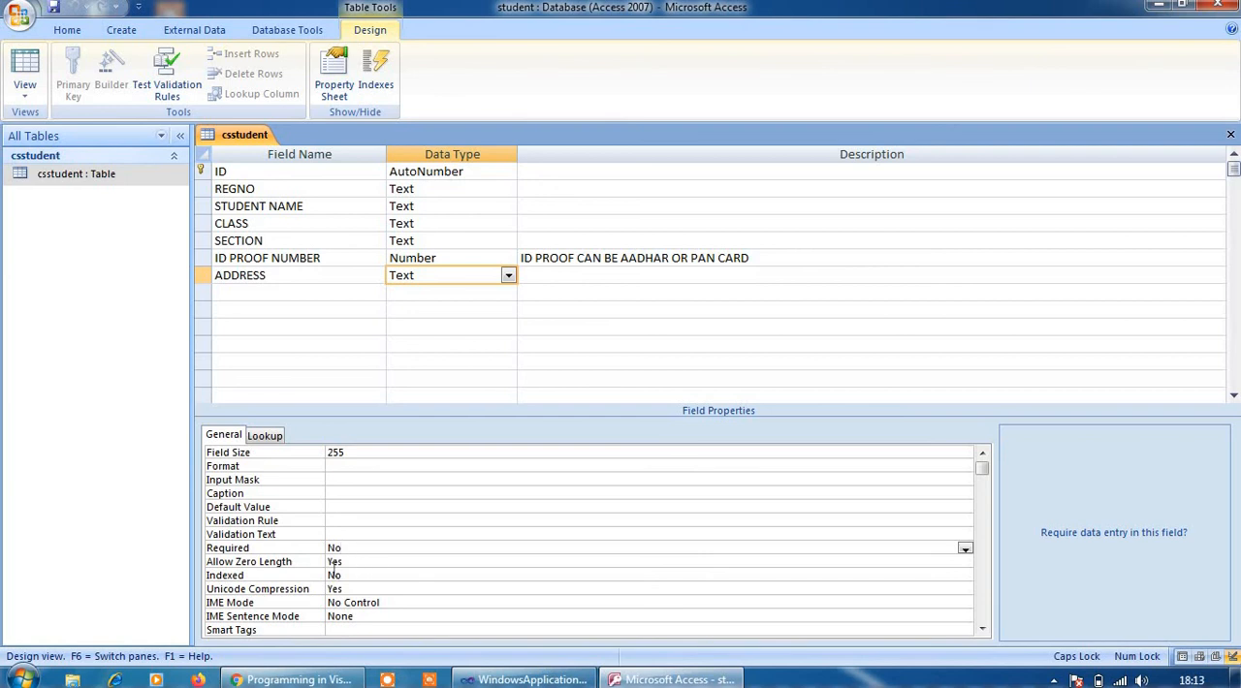
pyautogui.click(345, 454)
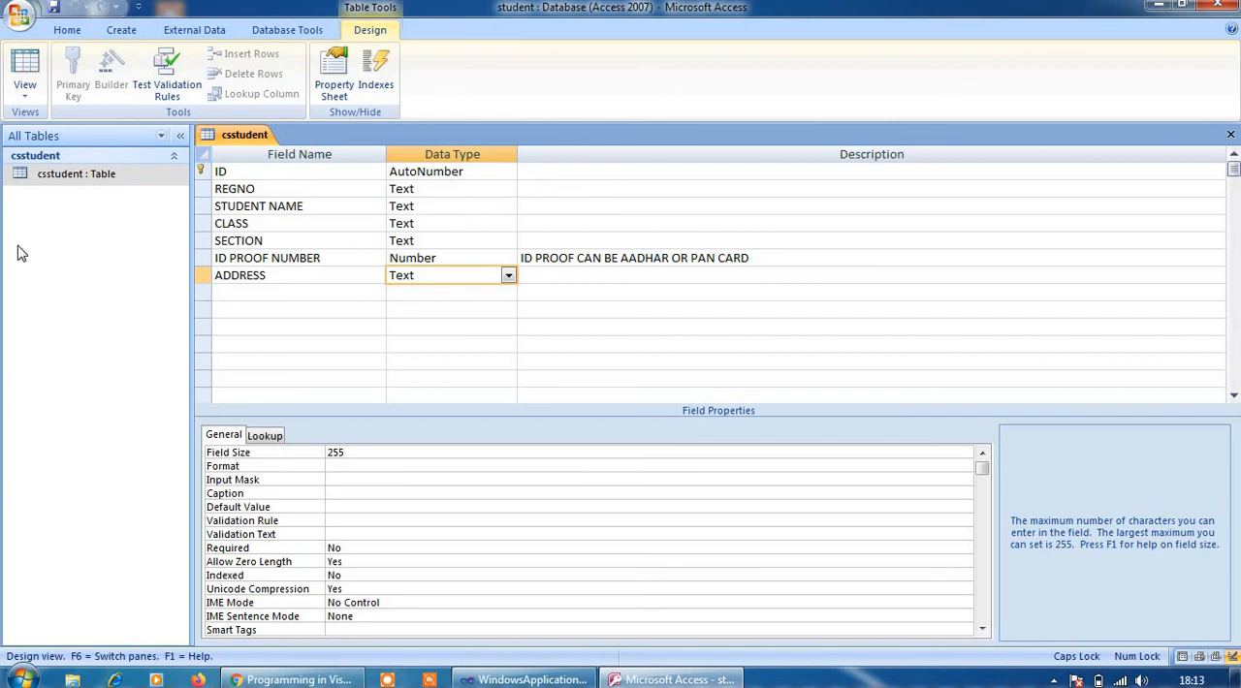
# Save the csstudent table and switch it back to Datasheet View
pyautogui.click(51, 182)
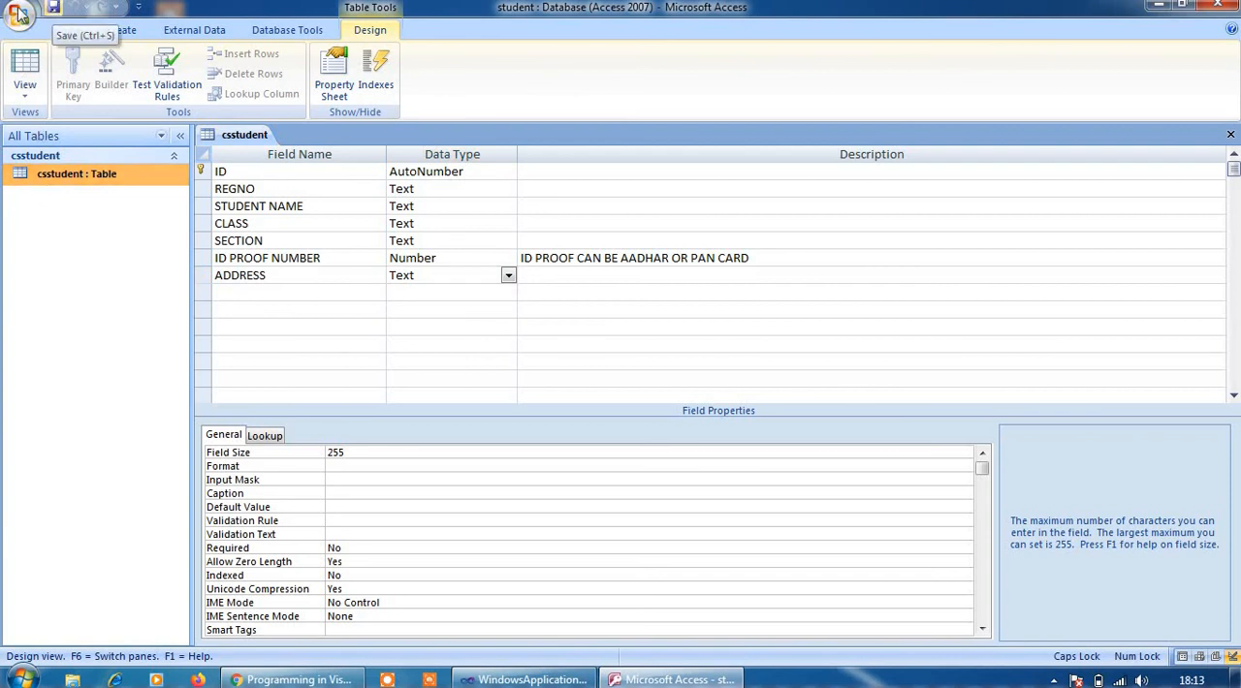
pyautogui.click(25, 97)
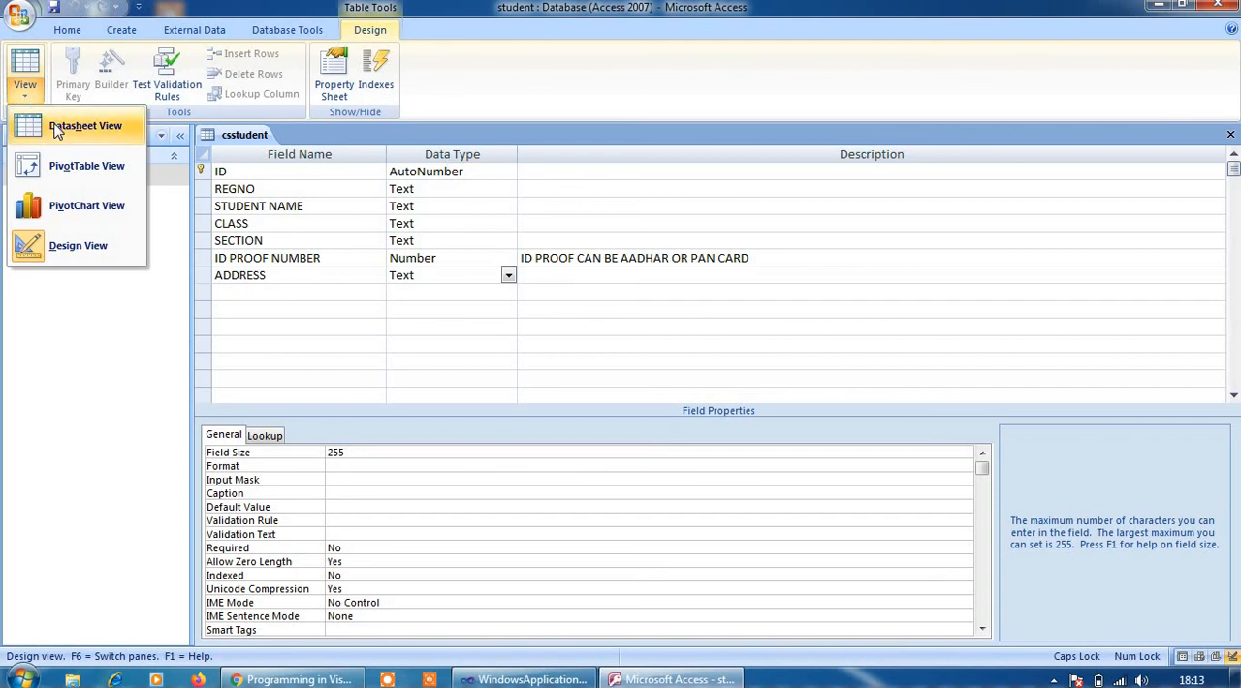
pyautogui.click(58, 129)
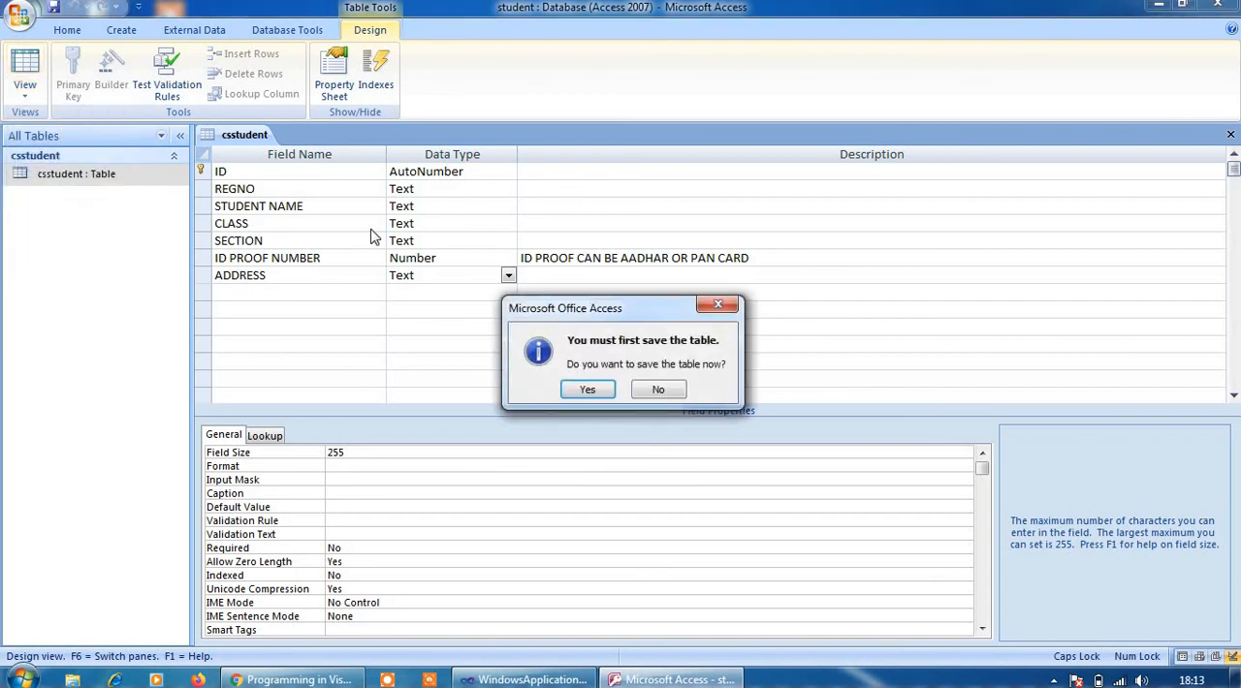
pyautogui.click(588, 390)
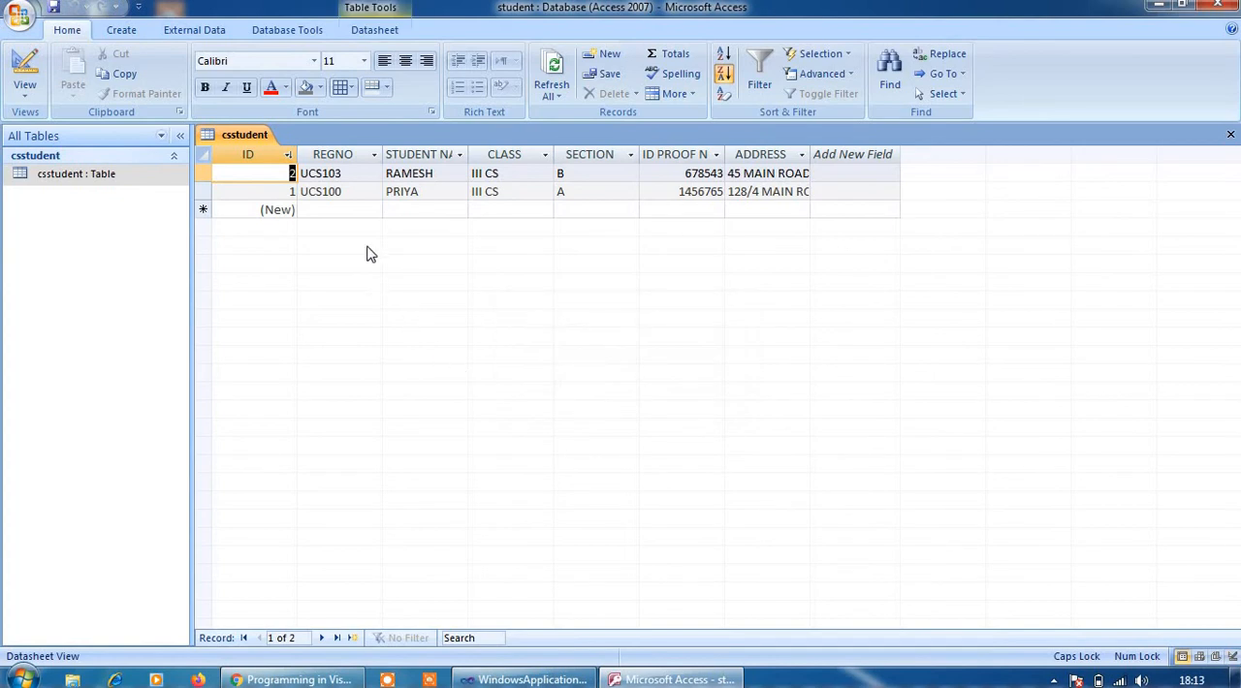
# Switch the csstudent table to PivotTable View and look over its field list
pyautogui.click(24, 97)
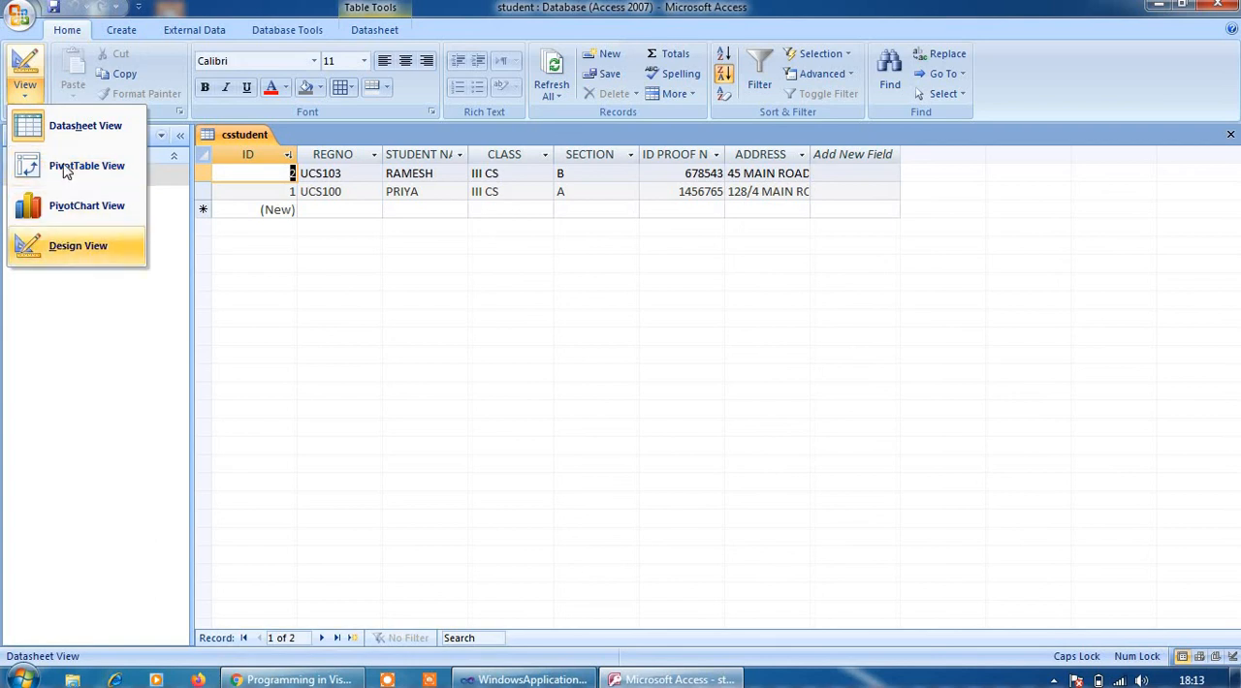
pyautogui.click(67, 167)
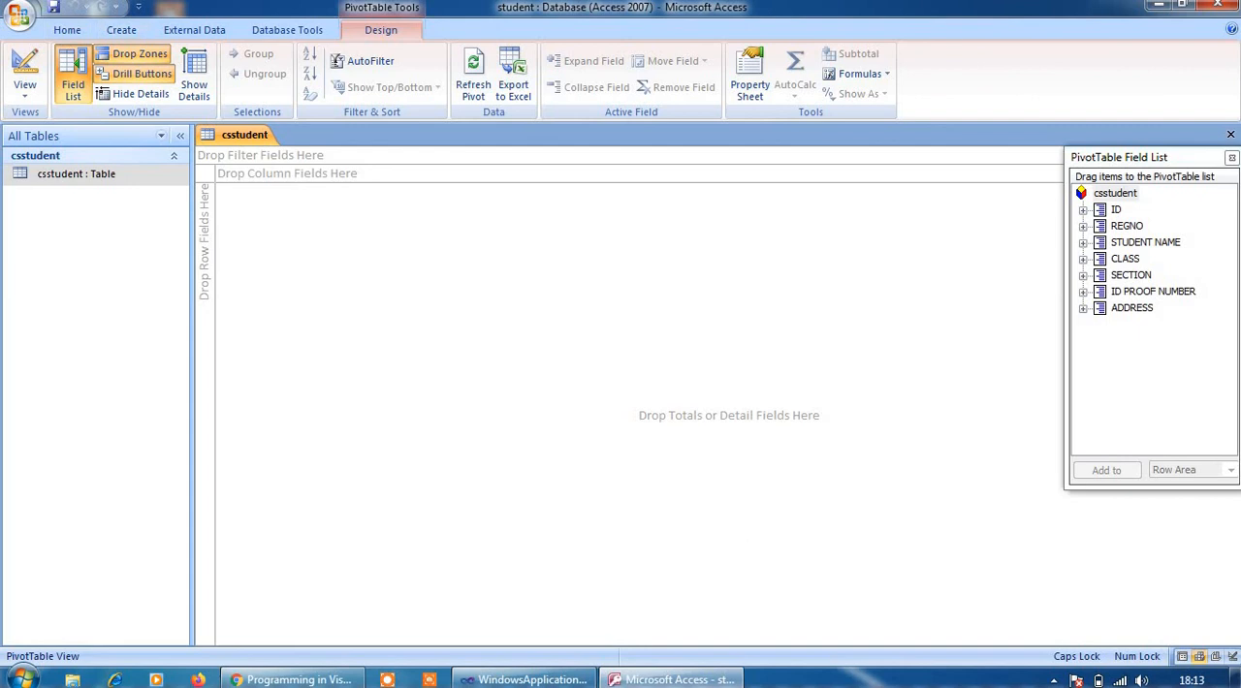
pyautogui.click(1113, 194)
pyautogui.click(56, 180)
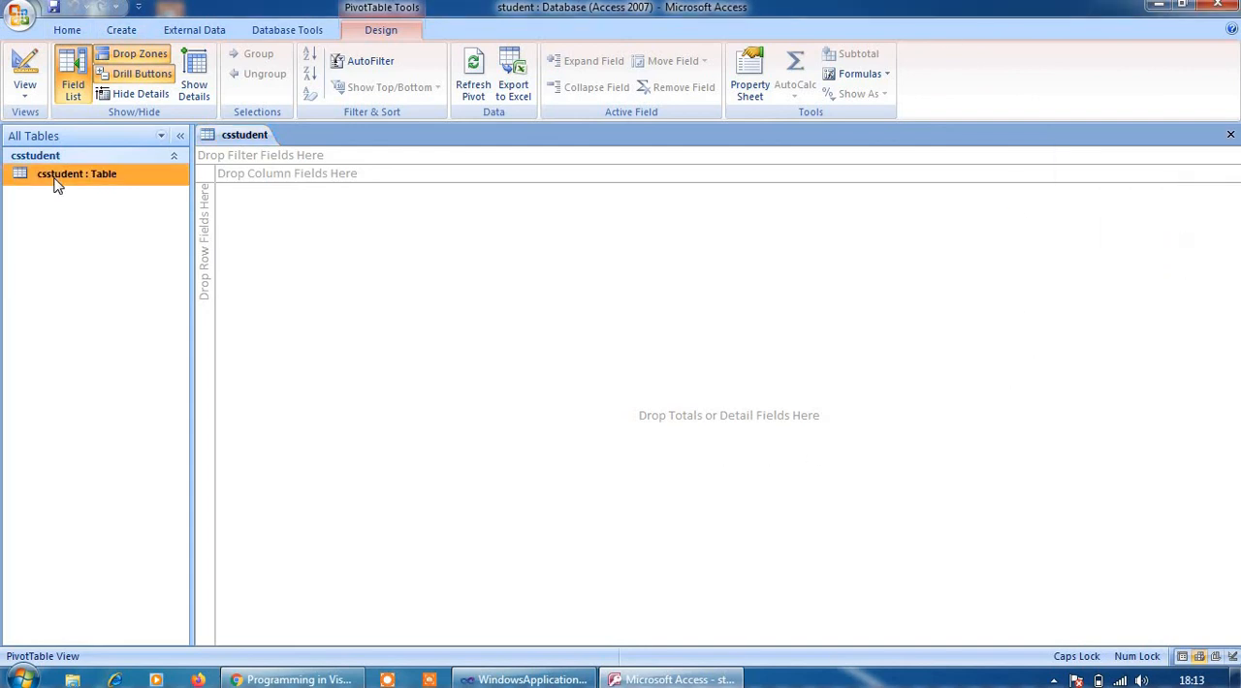
pyautogui.doubleClick(55, 179)
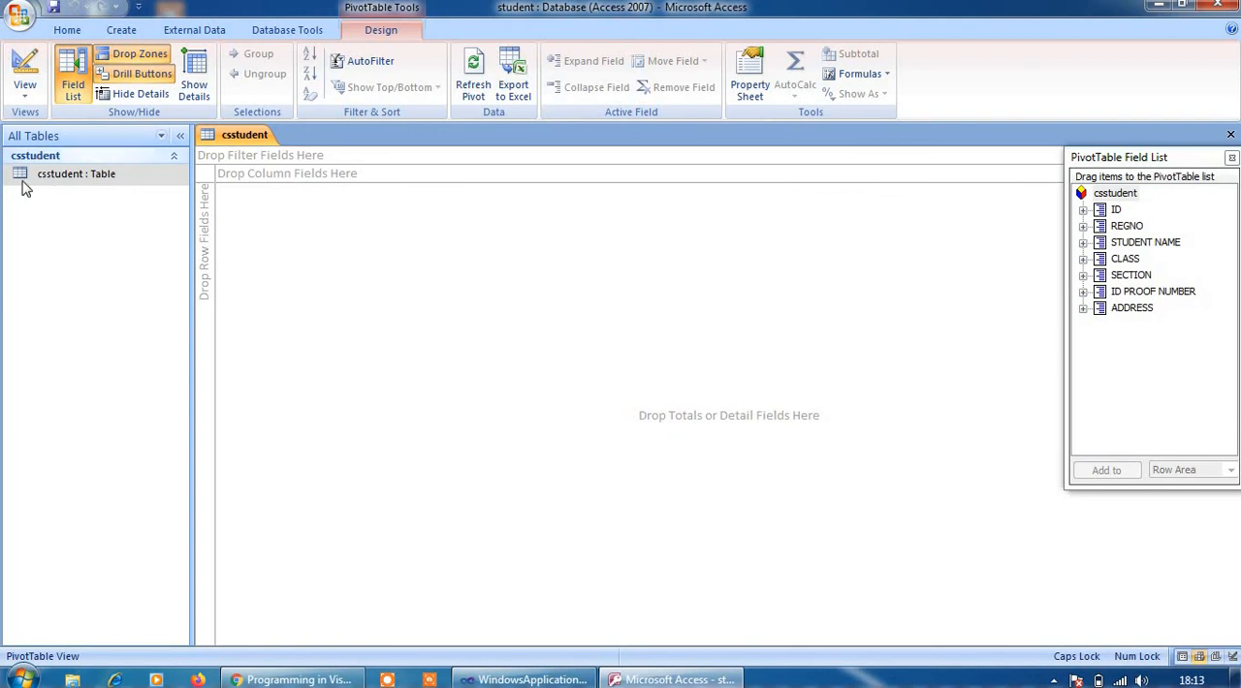
pyautogui.click(55, 187)
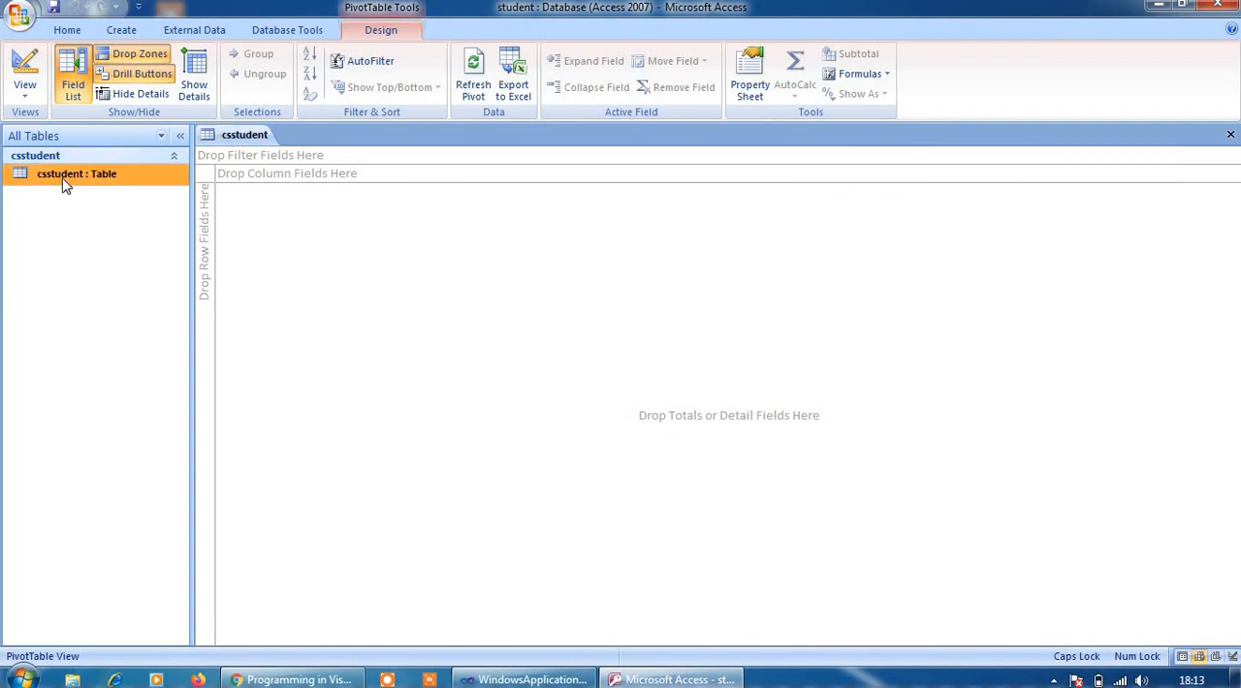